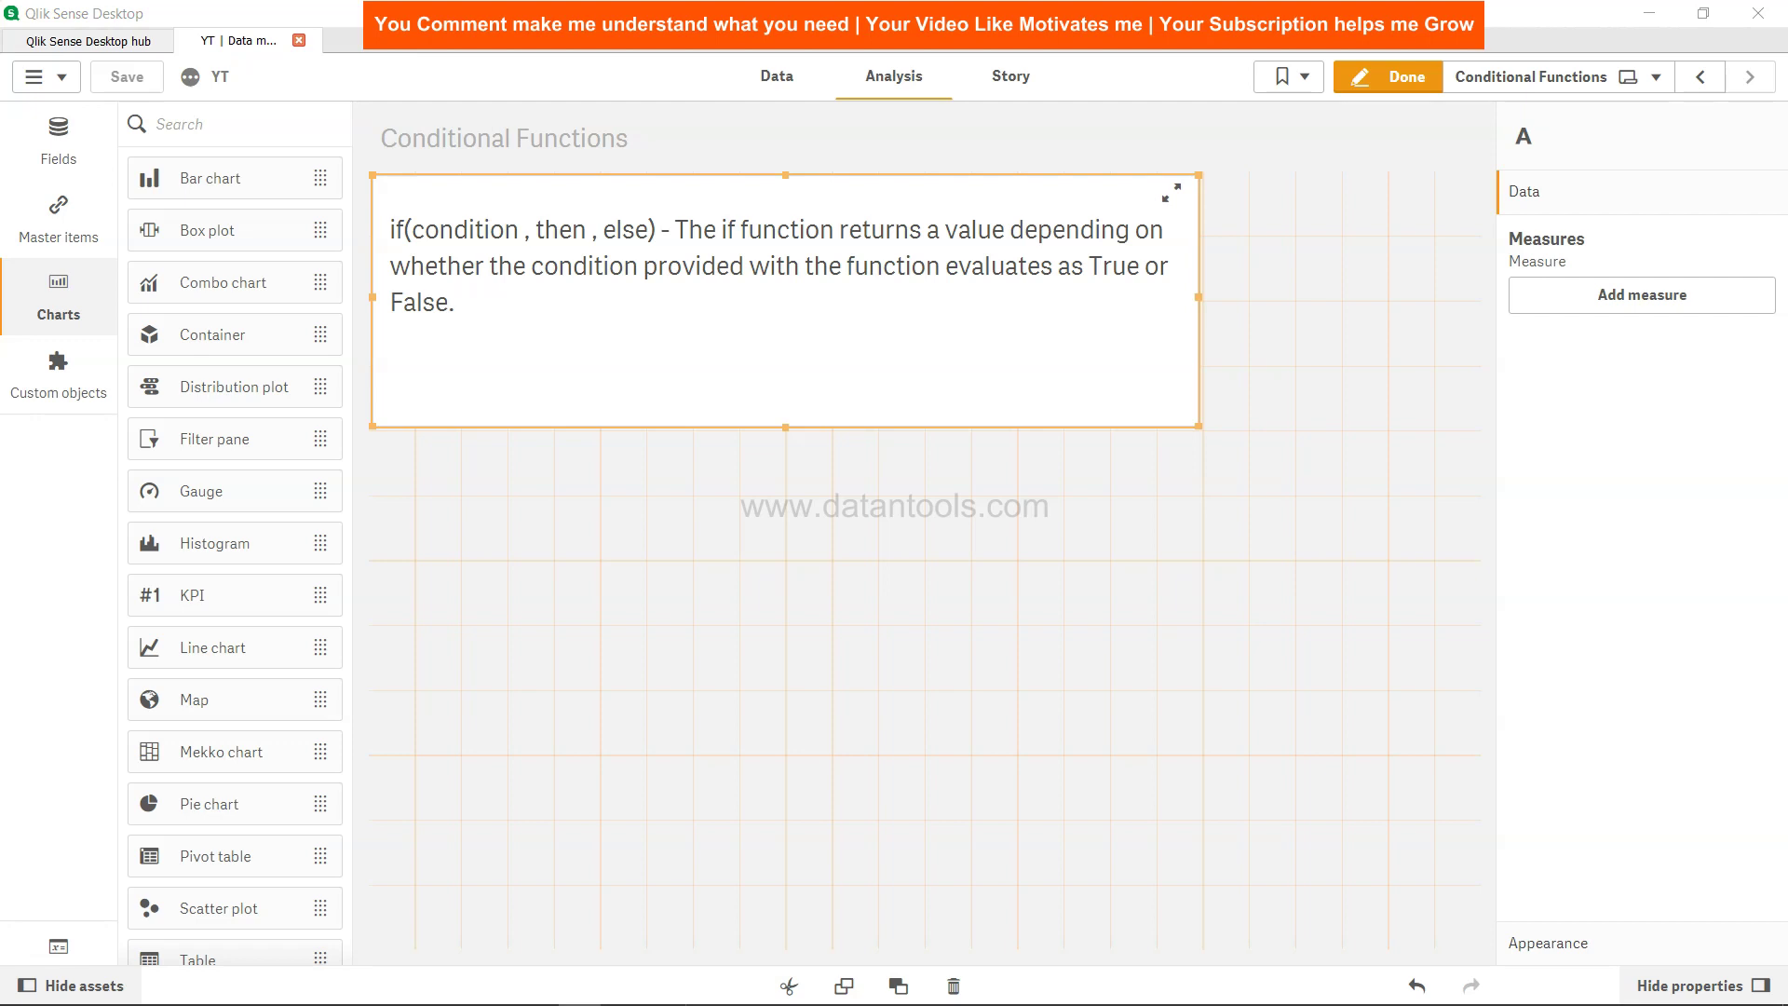
# Reload the data from the TeamData script and return to the Conditional Functions sheet.
pyautogui.click(777, 75)
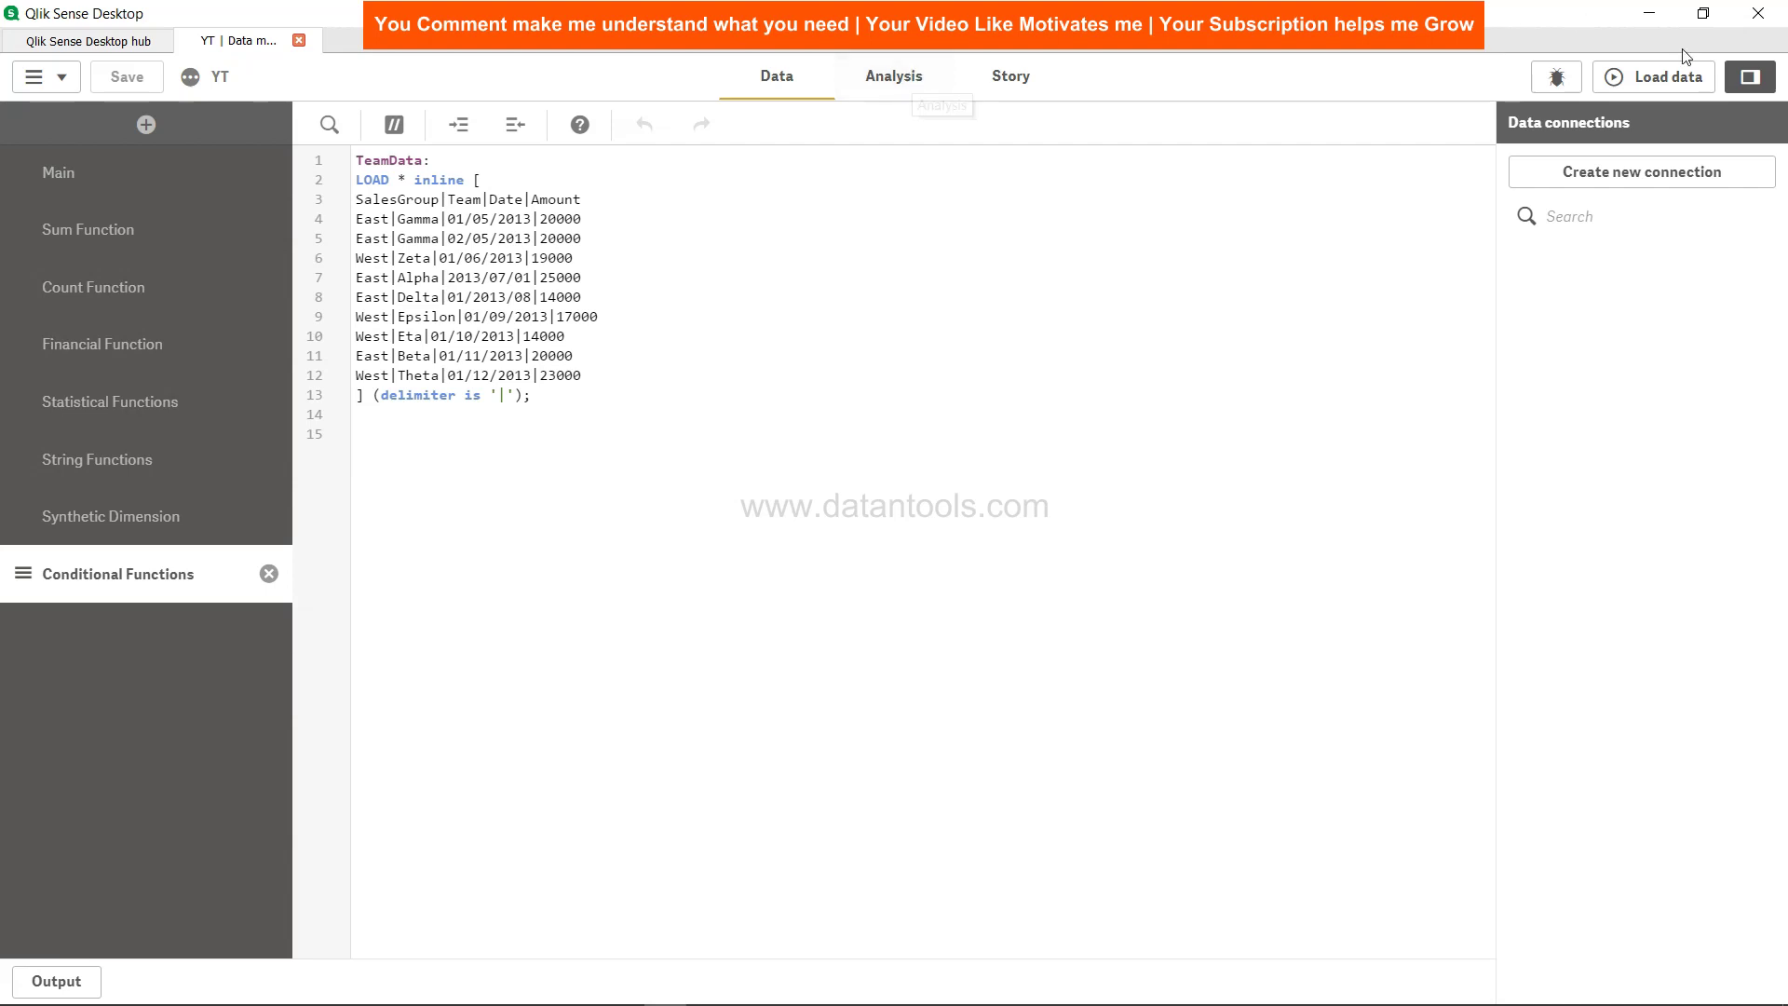
pyautogui.click(1683, 81)
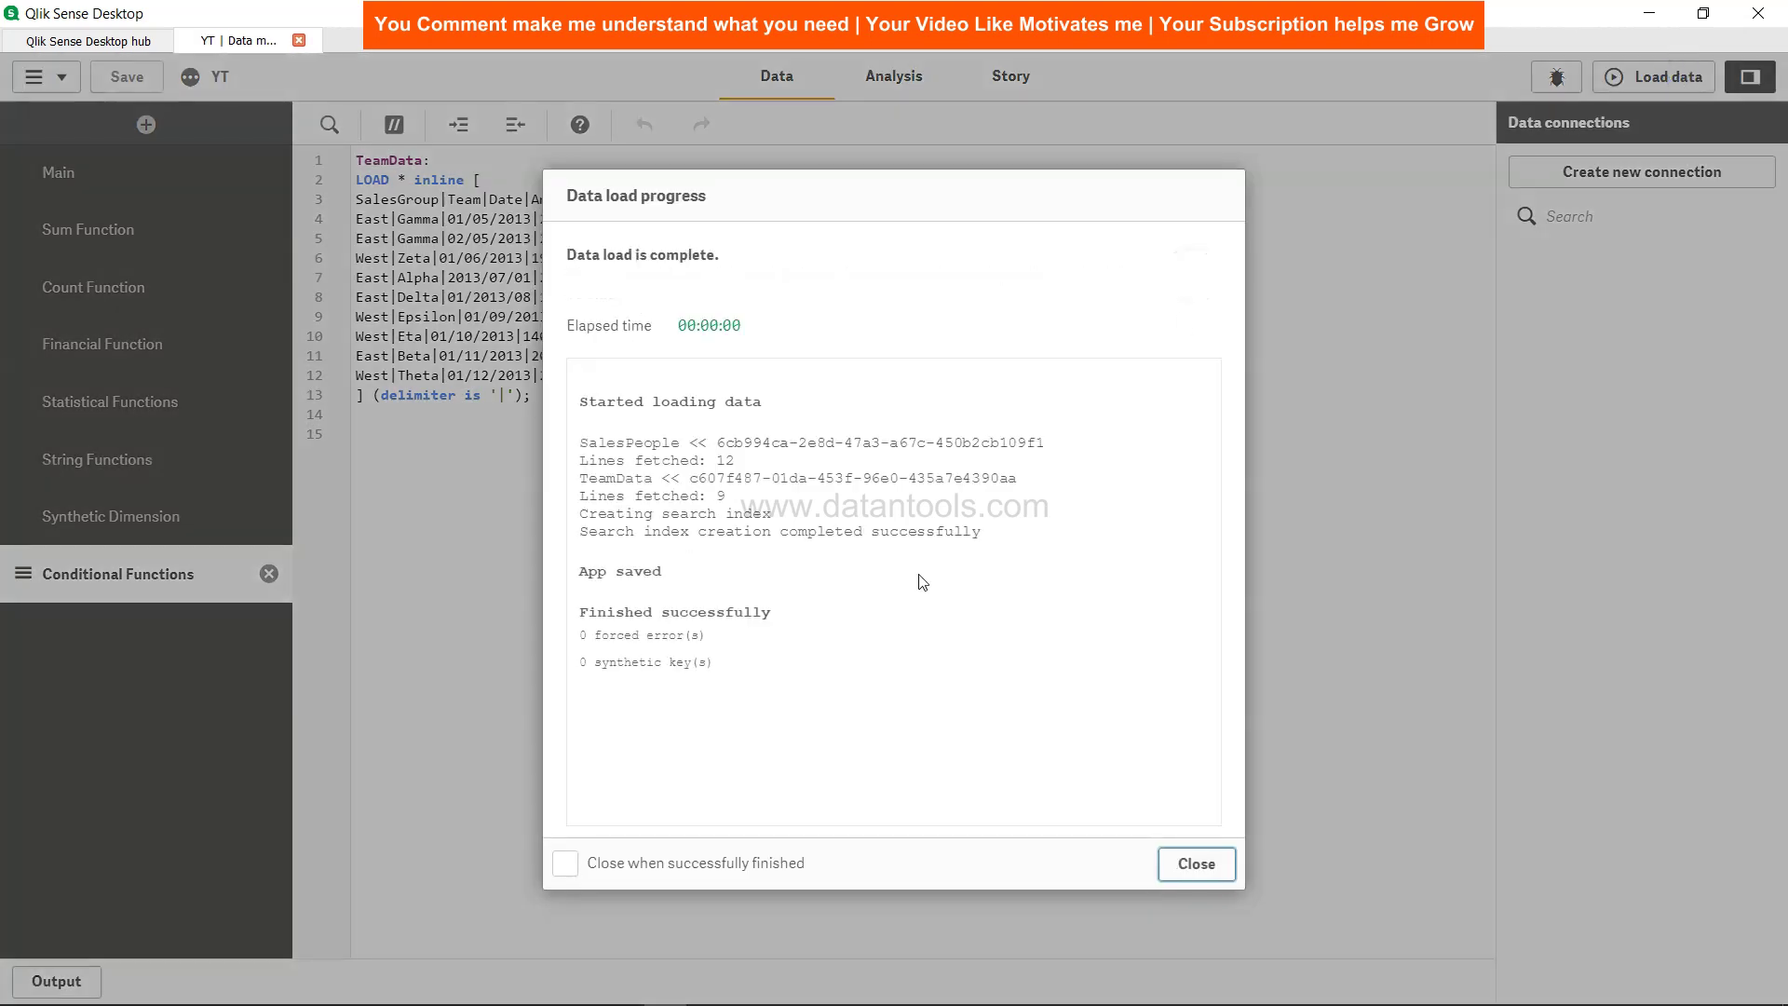
pyautogui.click(1196, 866)
pyautogui.click(900, 90)
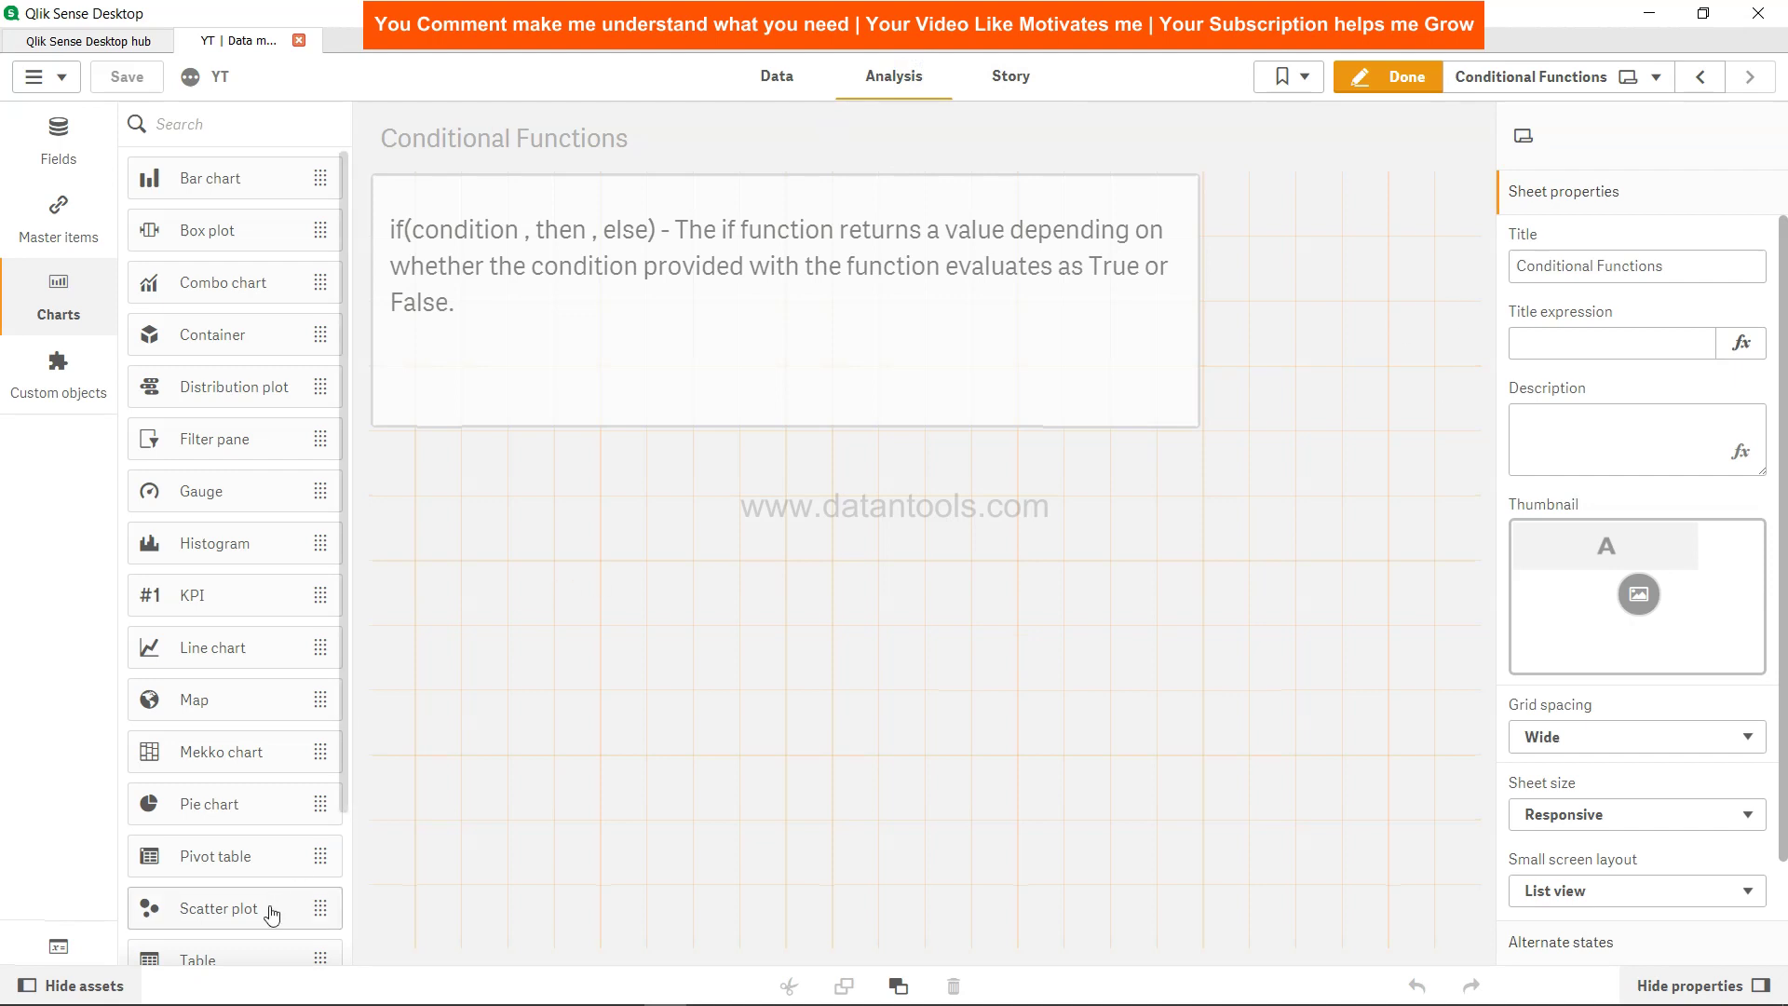
# Add a table below the if() note with Amount as its dimension, and stretch it taller.
pyautogui.moveTo(271, 960); pyautogui.dragTo(662, 685)
pyautogui.click(686, 577)
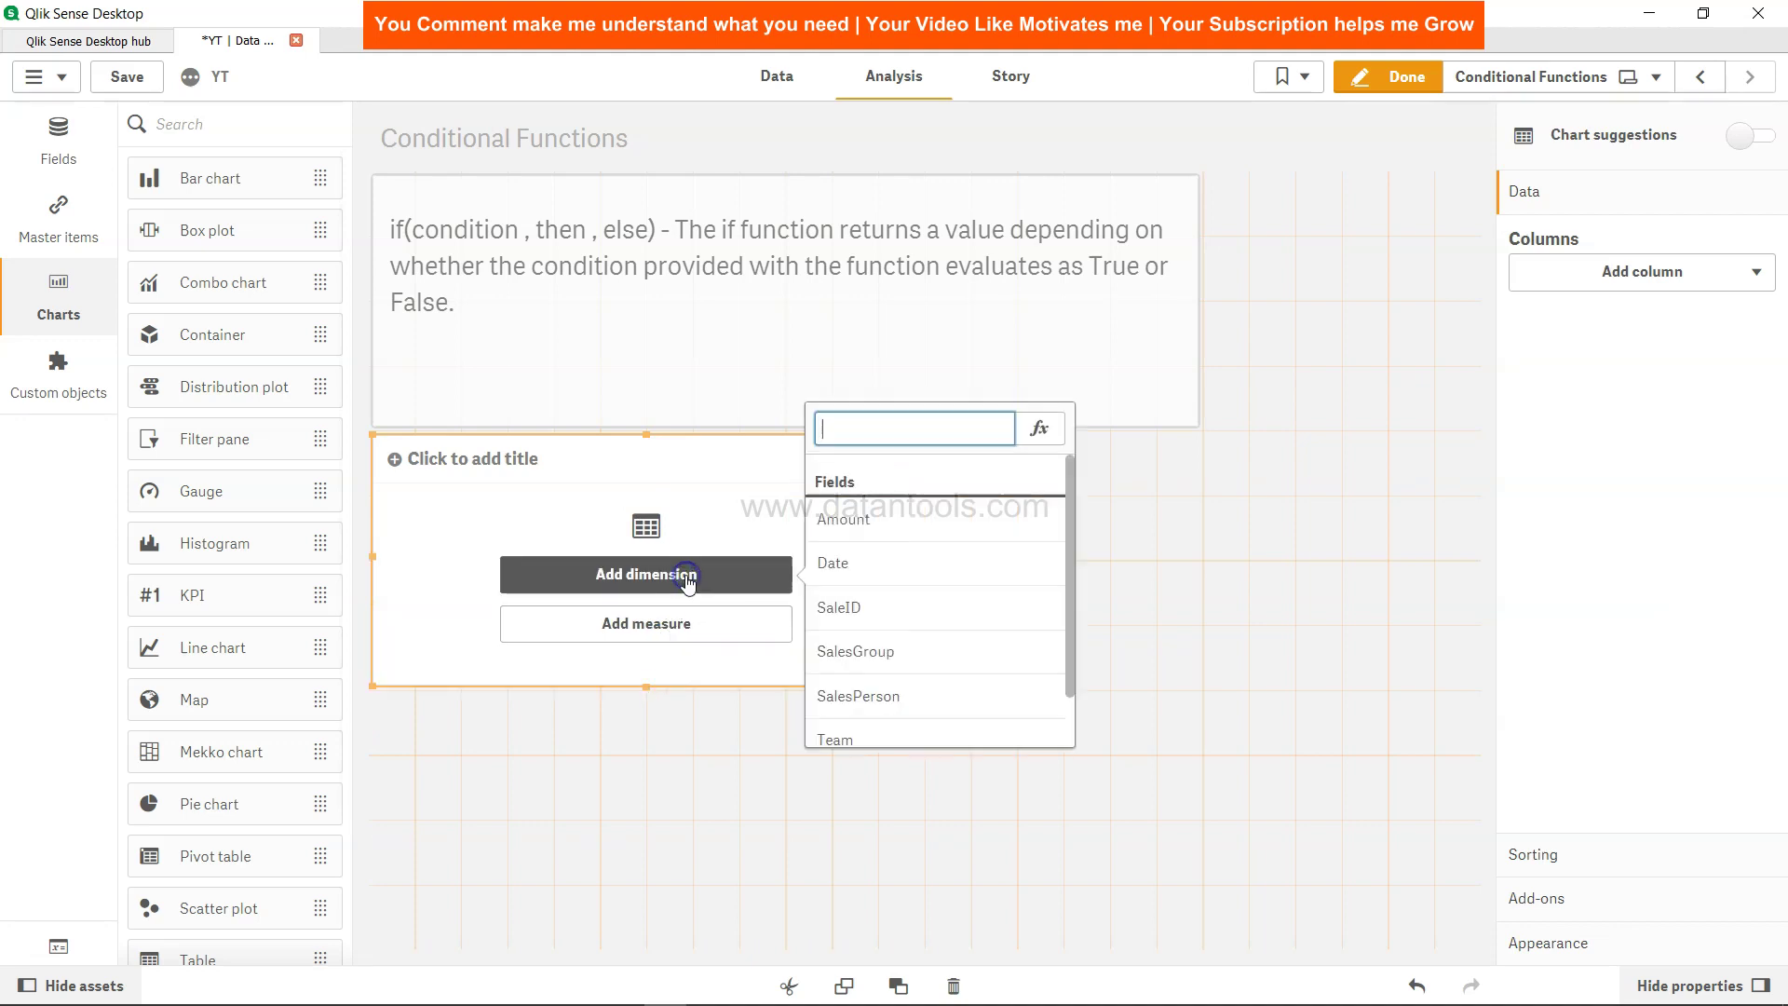
pyautogui.click(1043, 433)
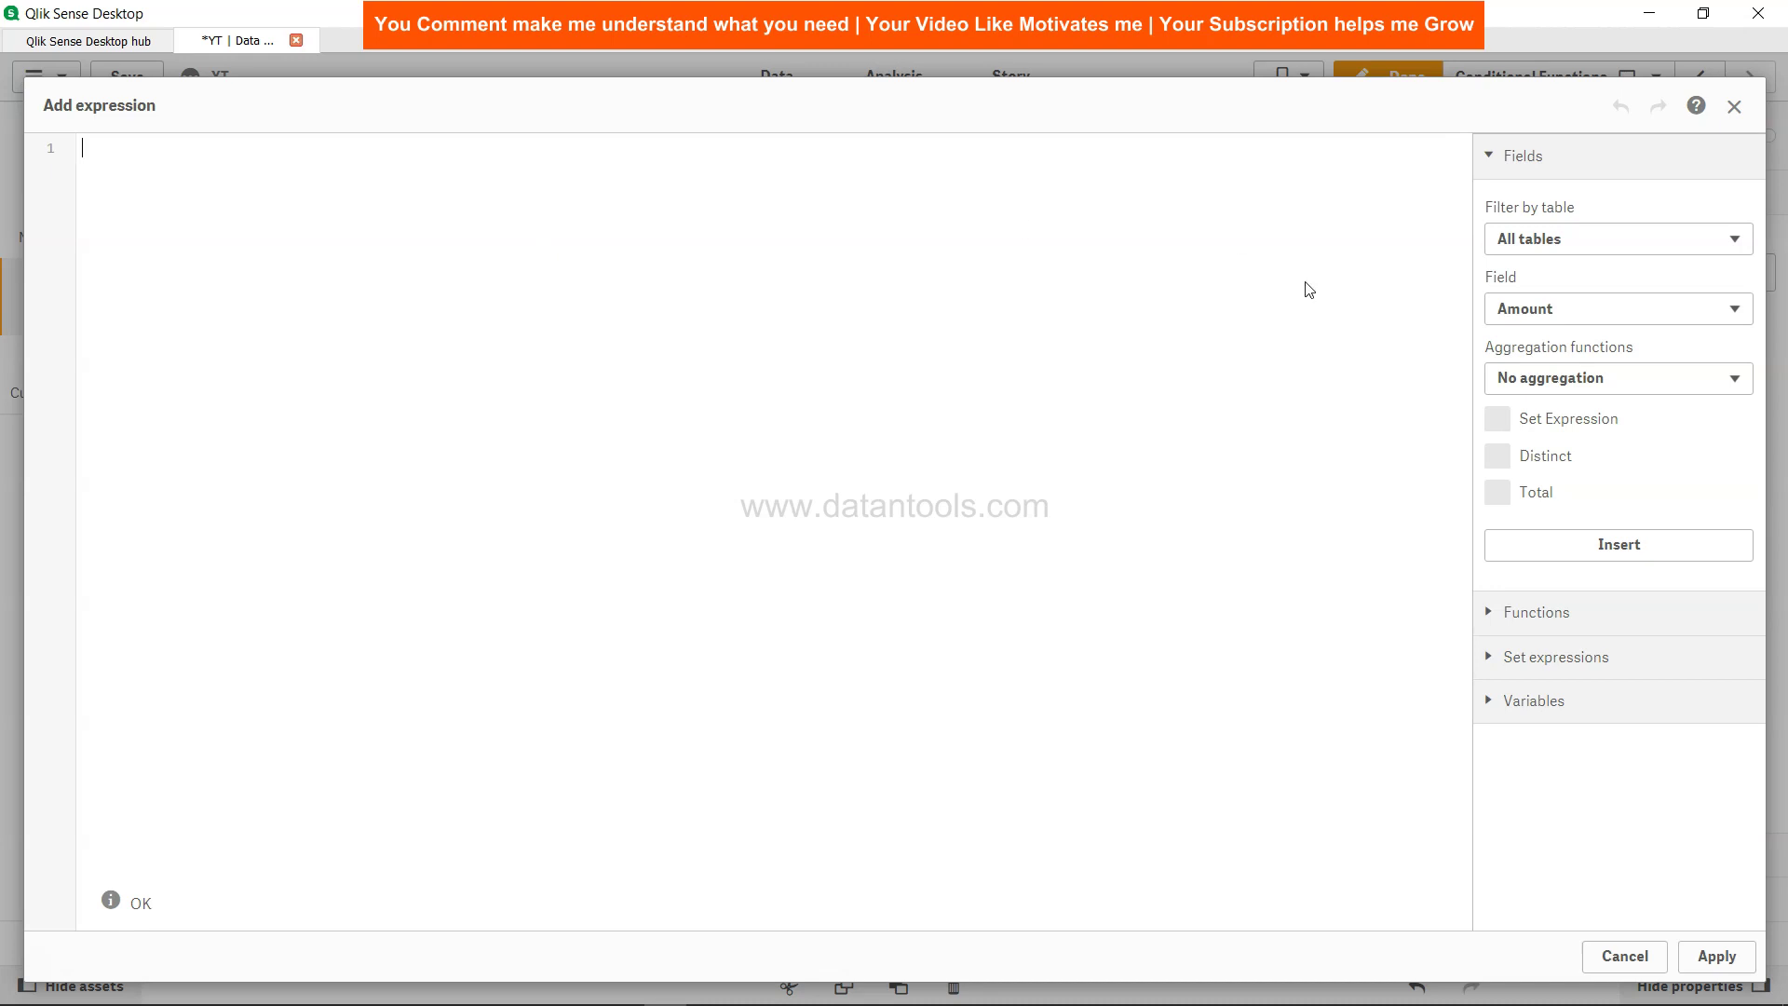
pyautogui.click(1738, 106)
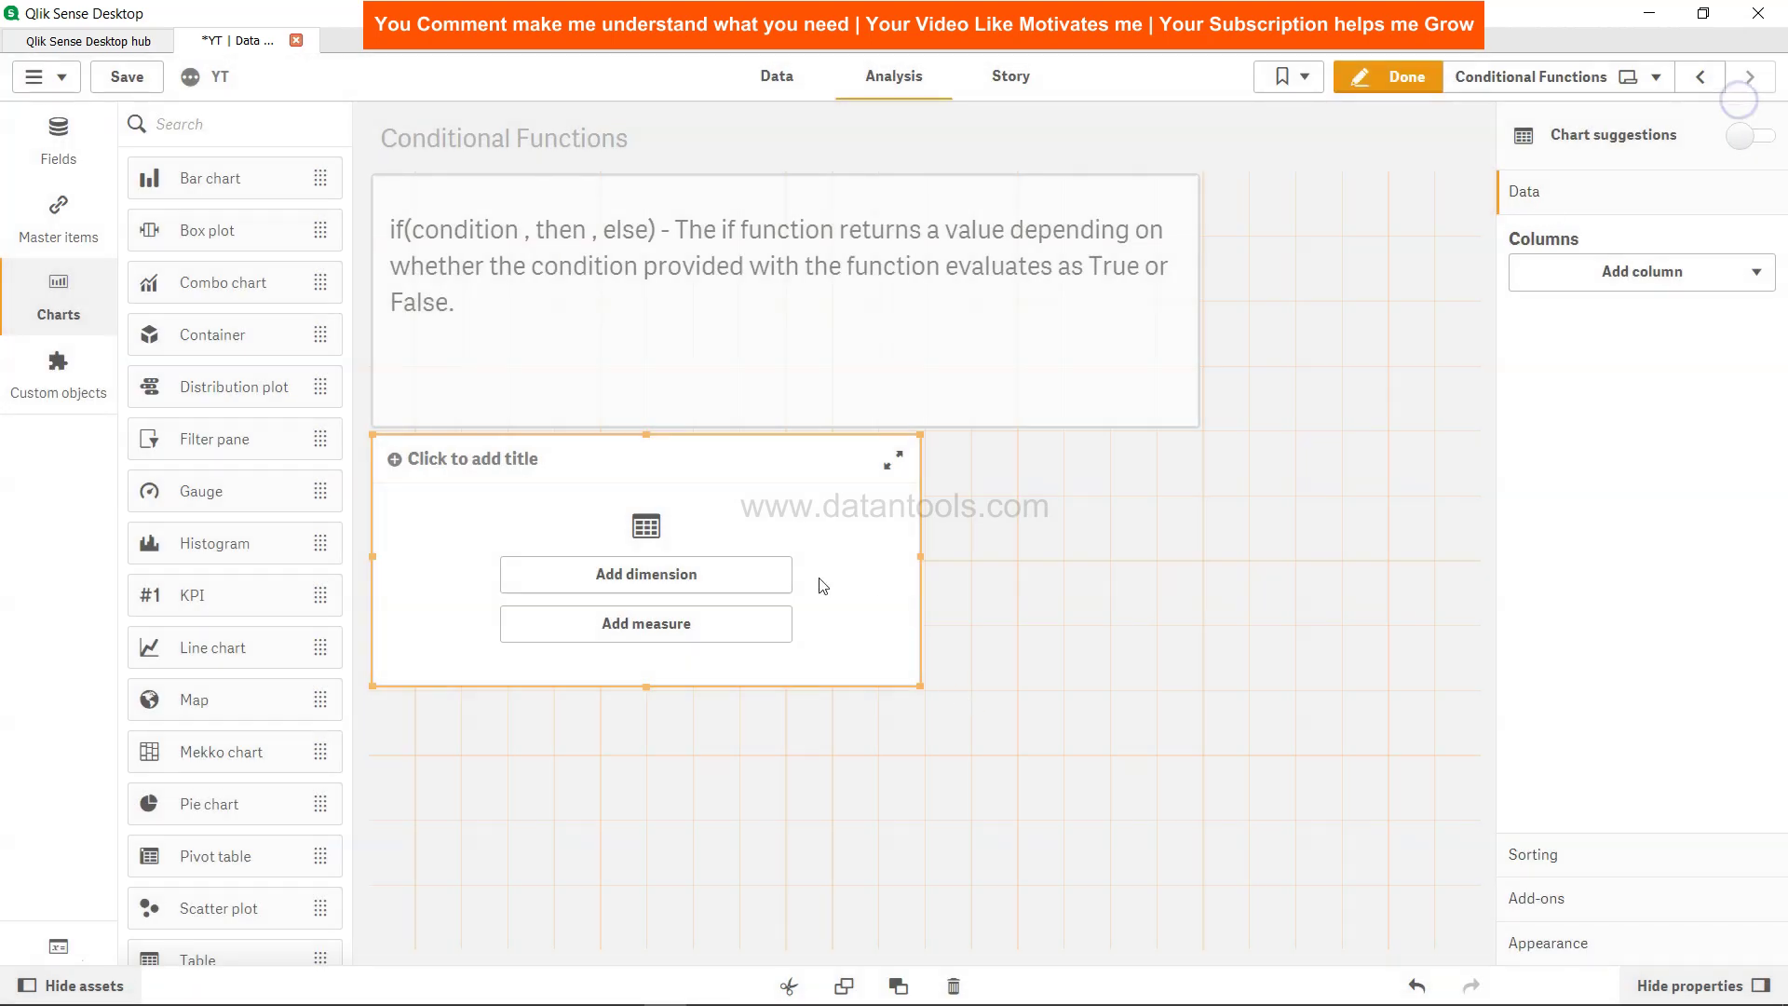
pyautogui.click(768, 576)
pyautogui.click(931, 519)
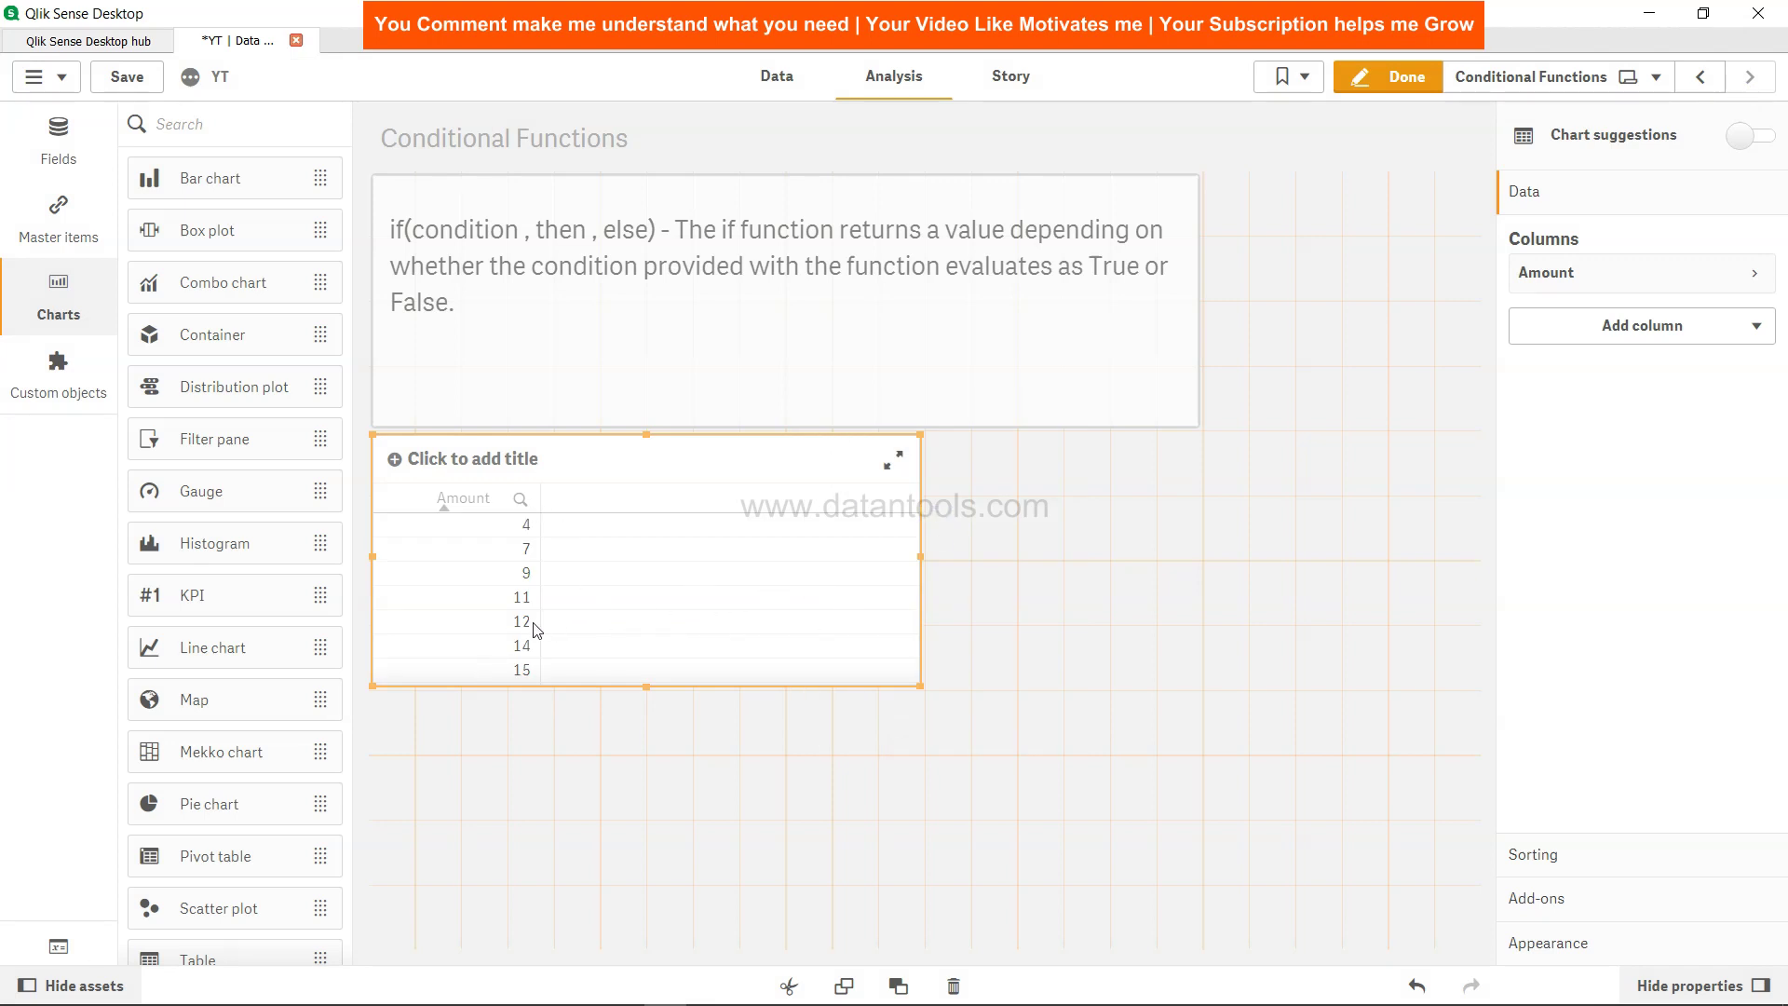
pyautogui.moveTo(646, 686); pyautogui.dragTo(643, 911)
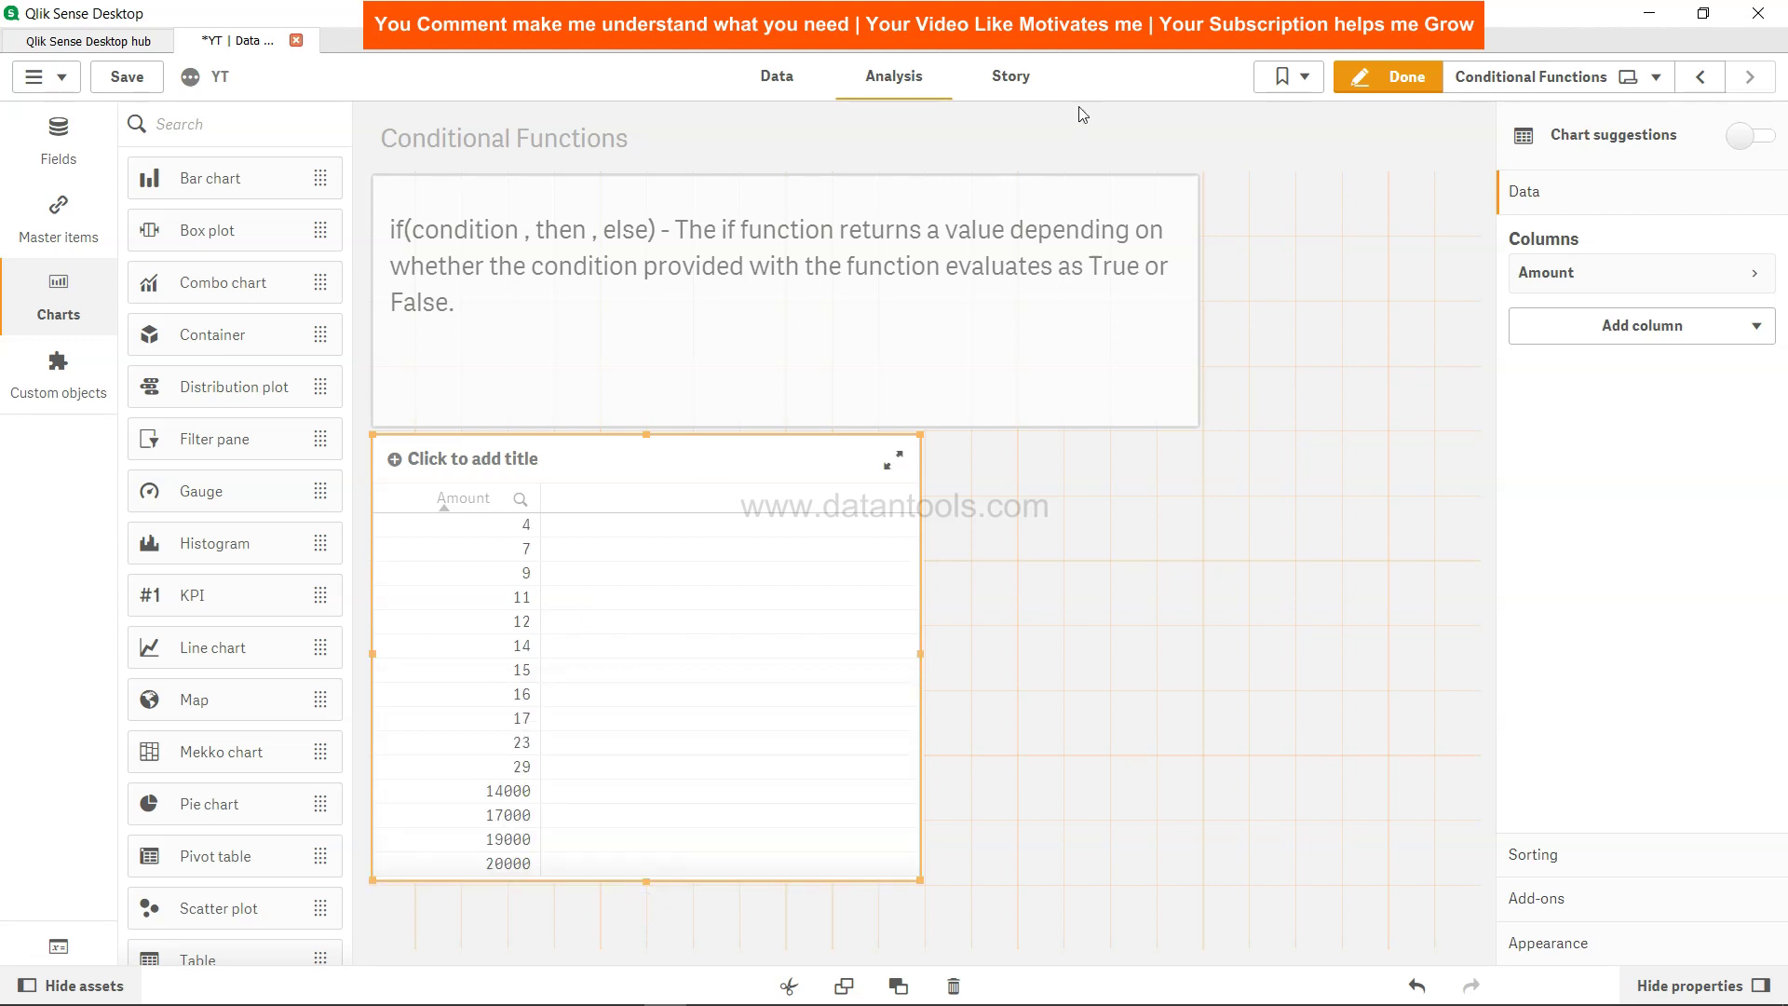
# Comment out the whole SalesPeople load in the Synthetic Dimension script section.
pyautogui.click(785, 76)
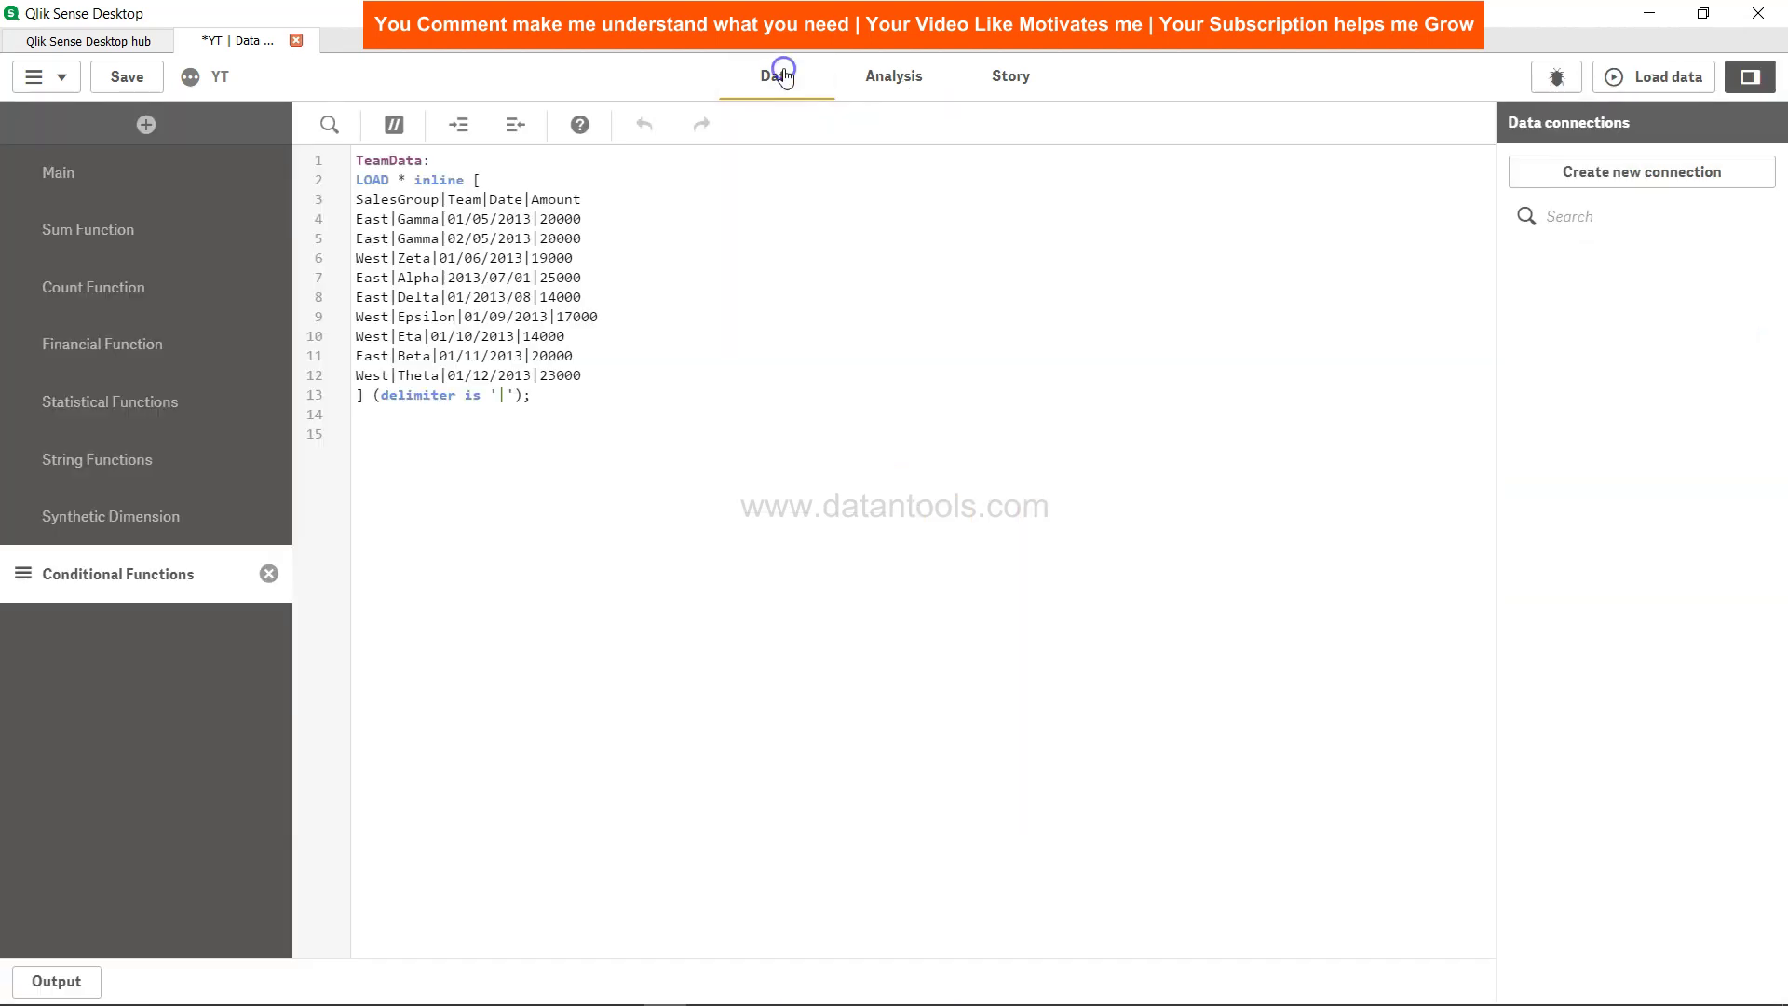
pyautogui.click(110, 517)
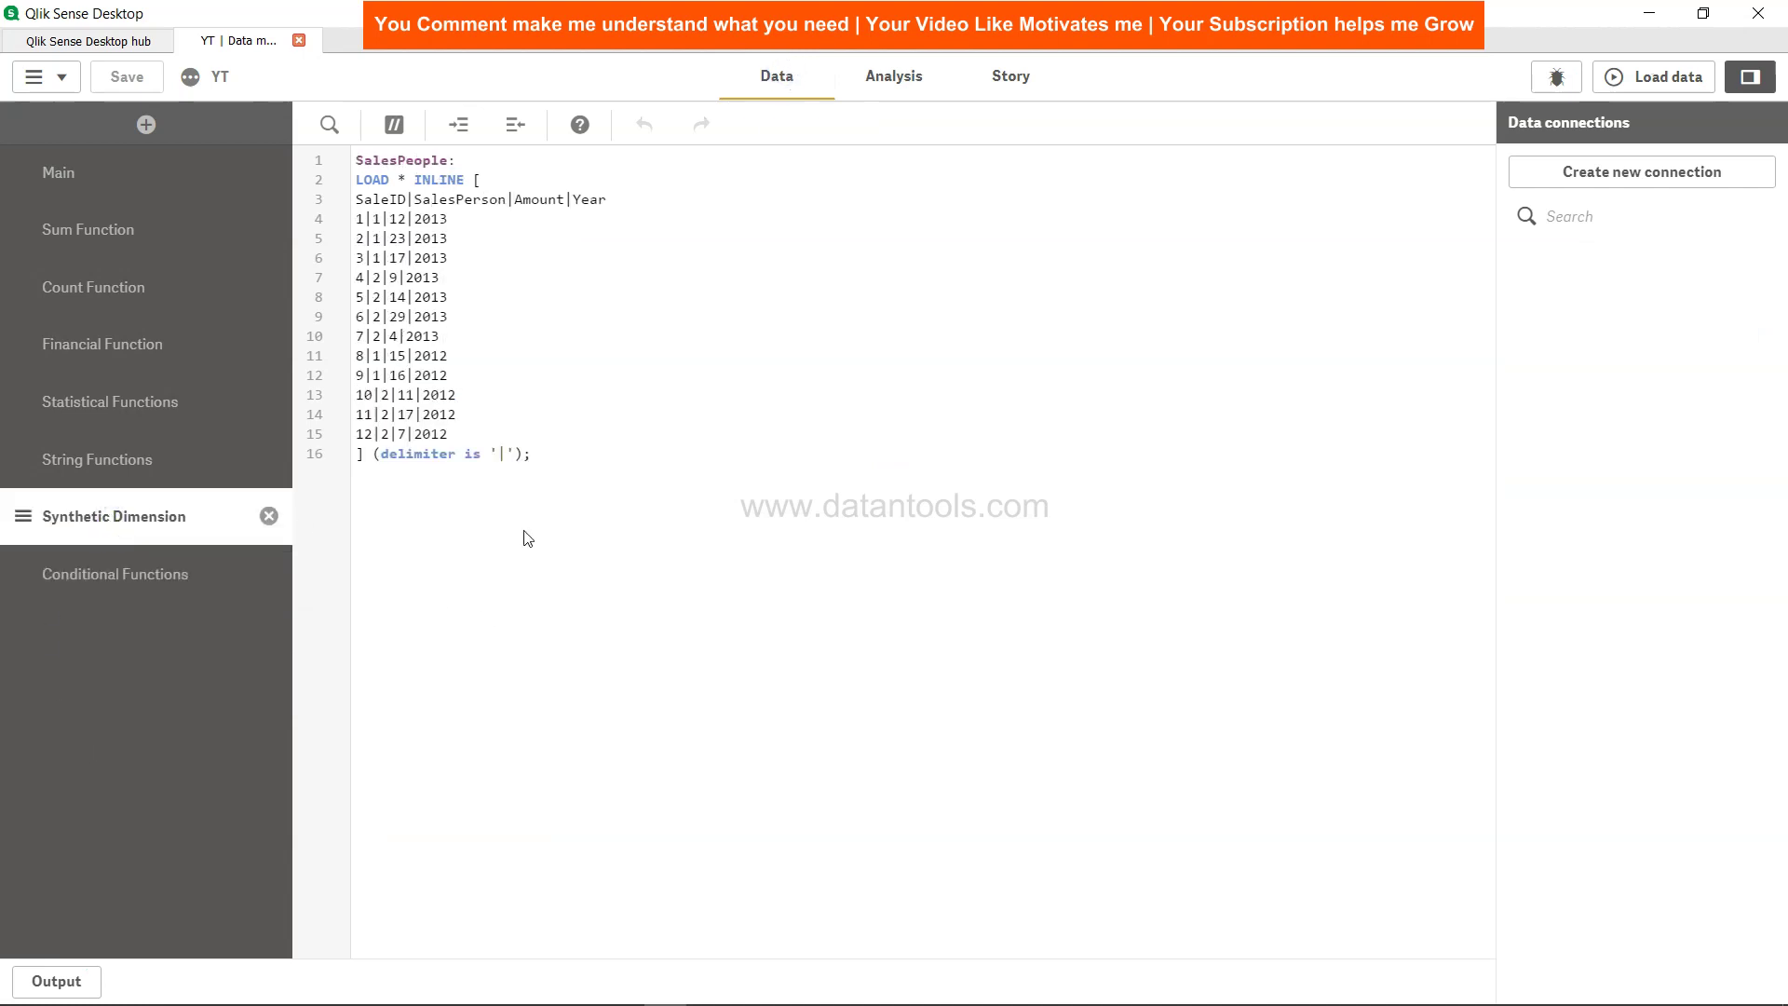
pyautogui.moveTo(569, 449); pyautogui.dragTo(354, 149)
pyautogui.click(394, 124)
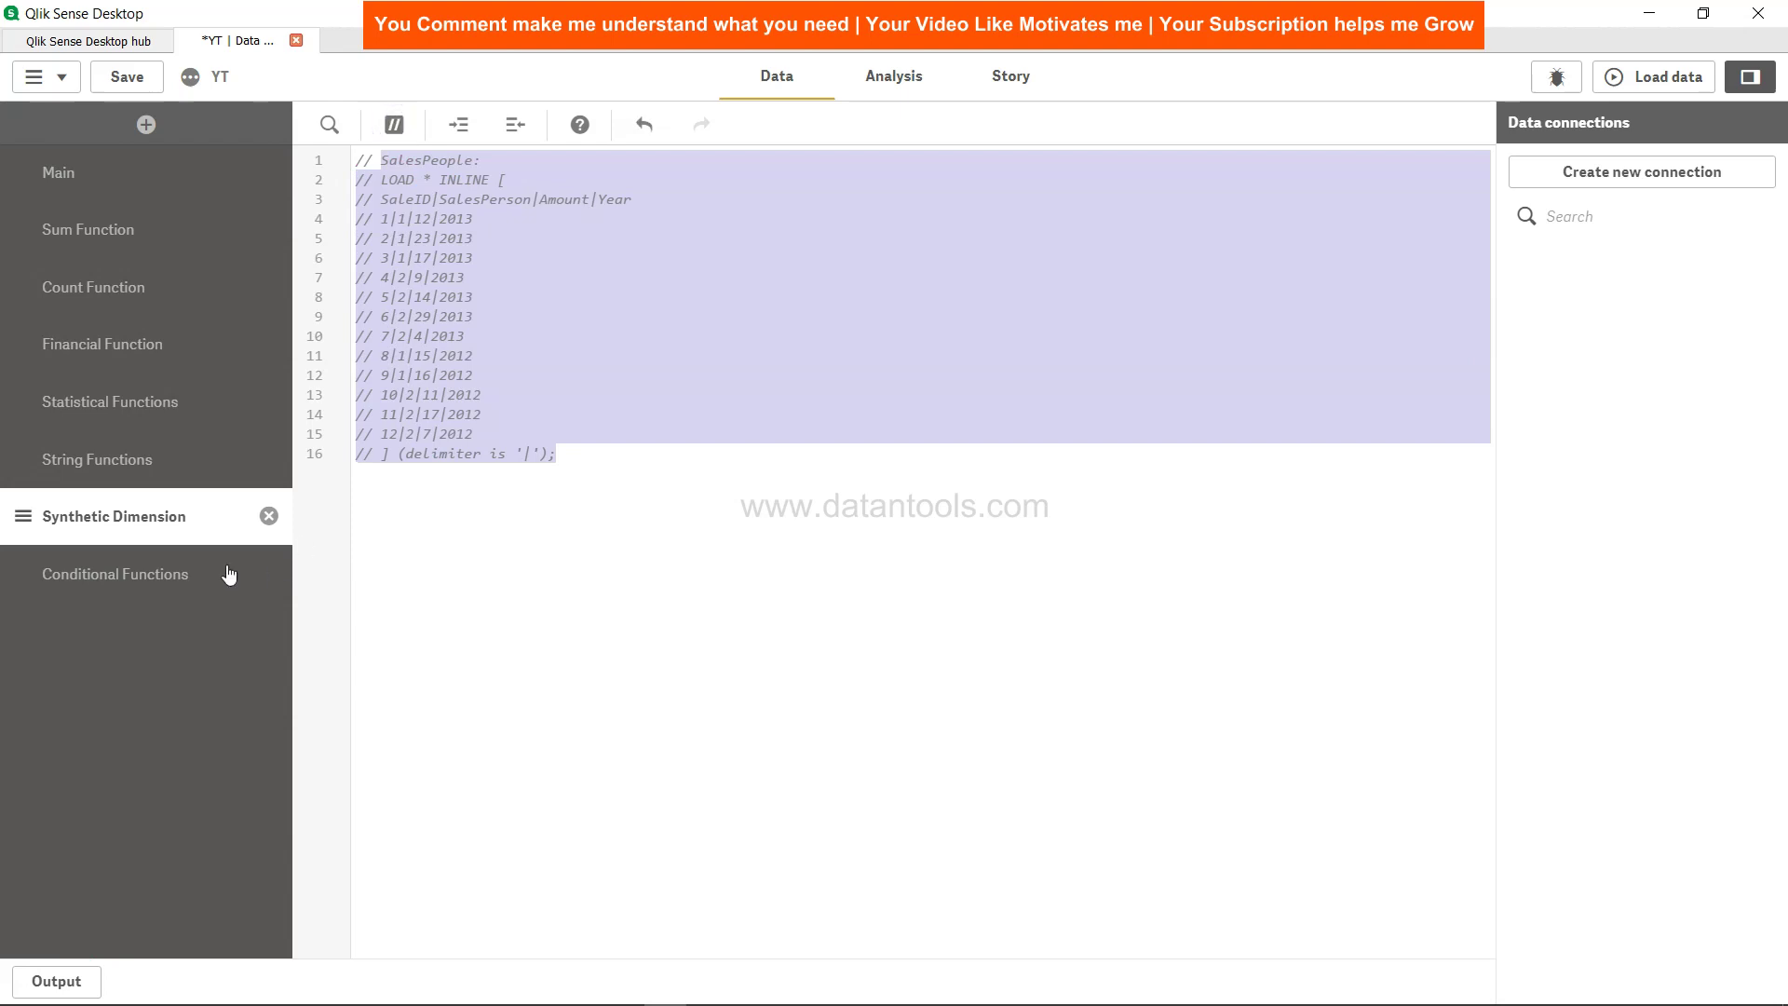
# Reload the data from the Conditional Functions section and go back to the sheet.
pyautogui.click(178, 577)
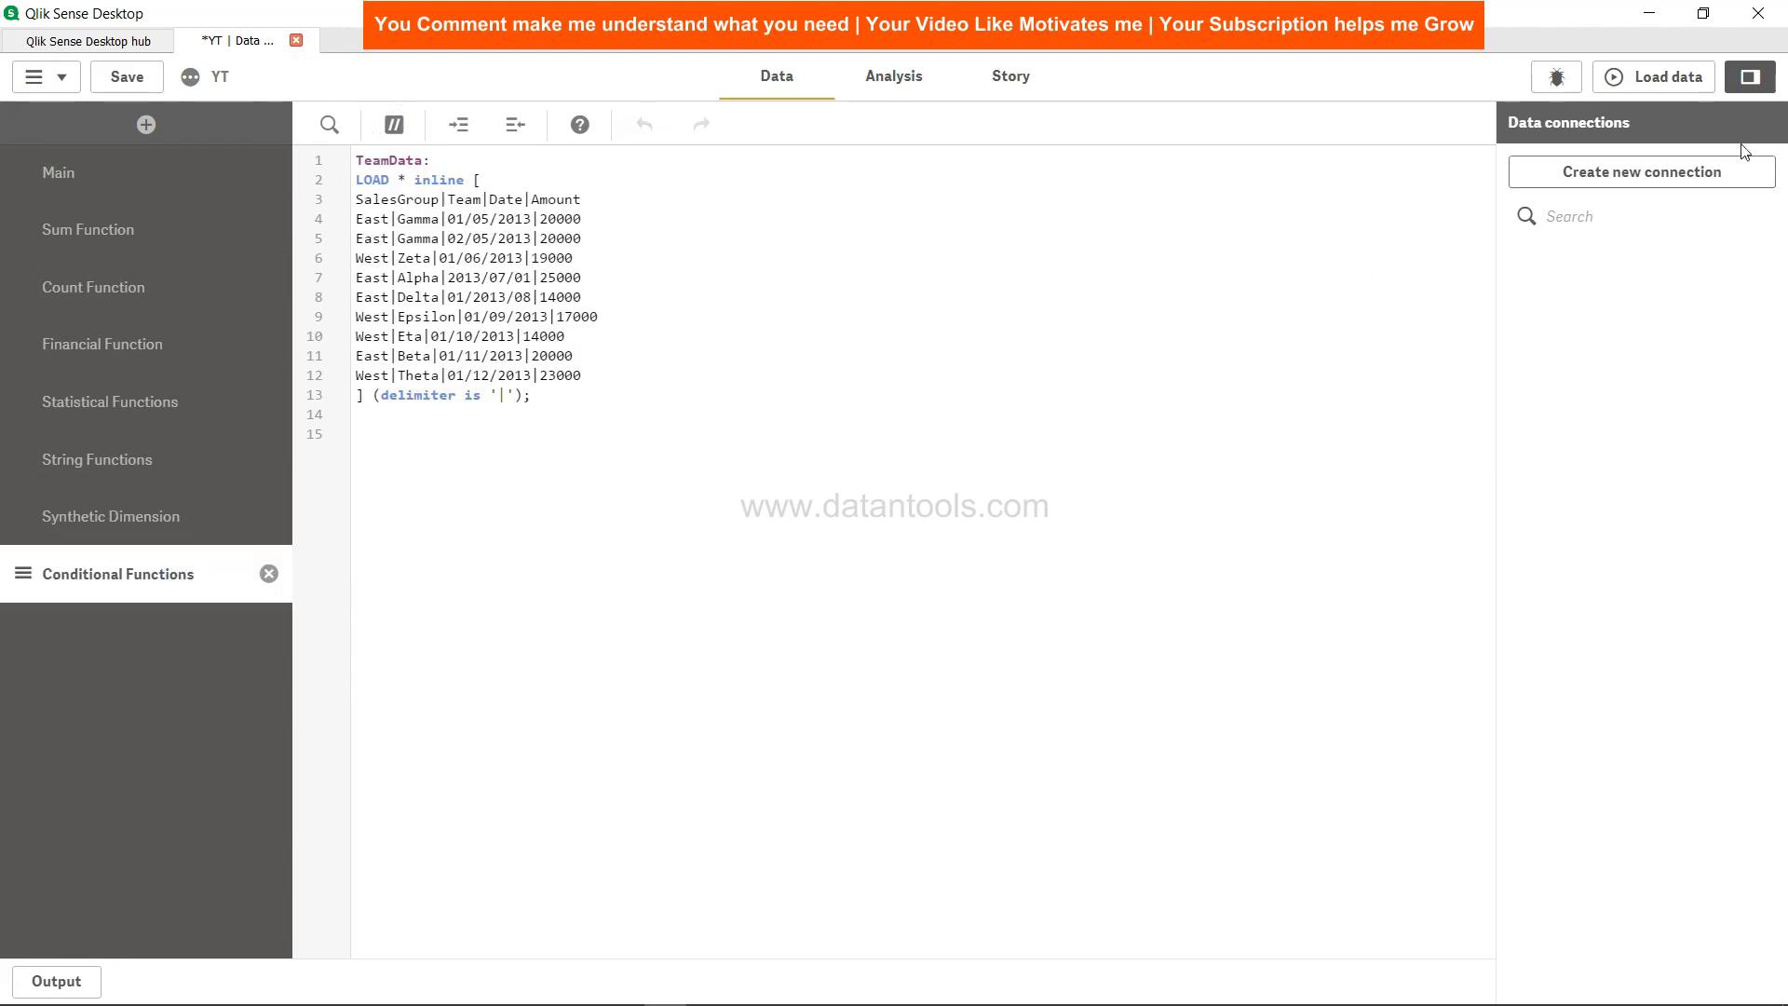
pyautogui.click(1663, 84)
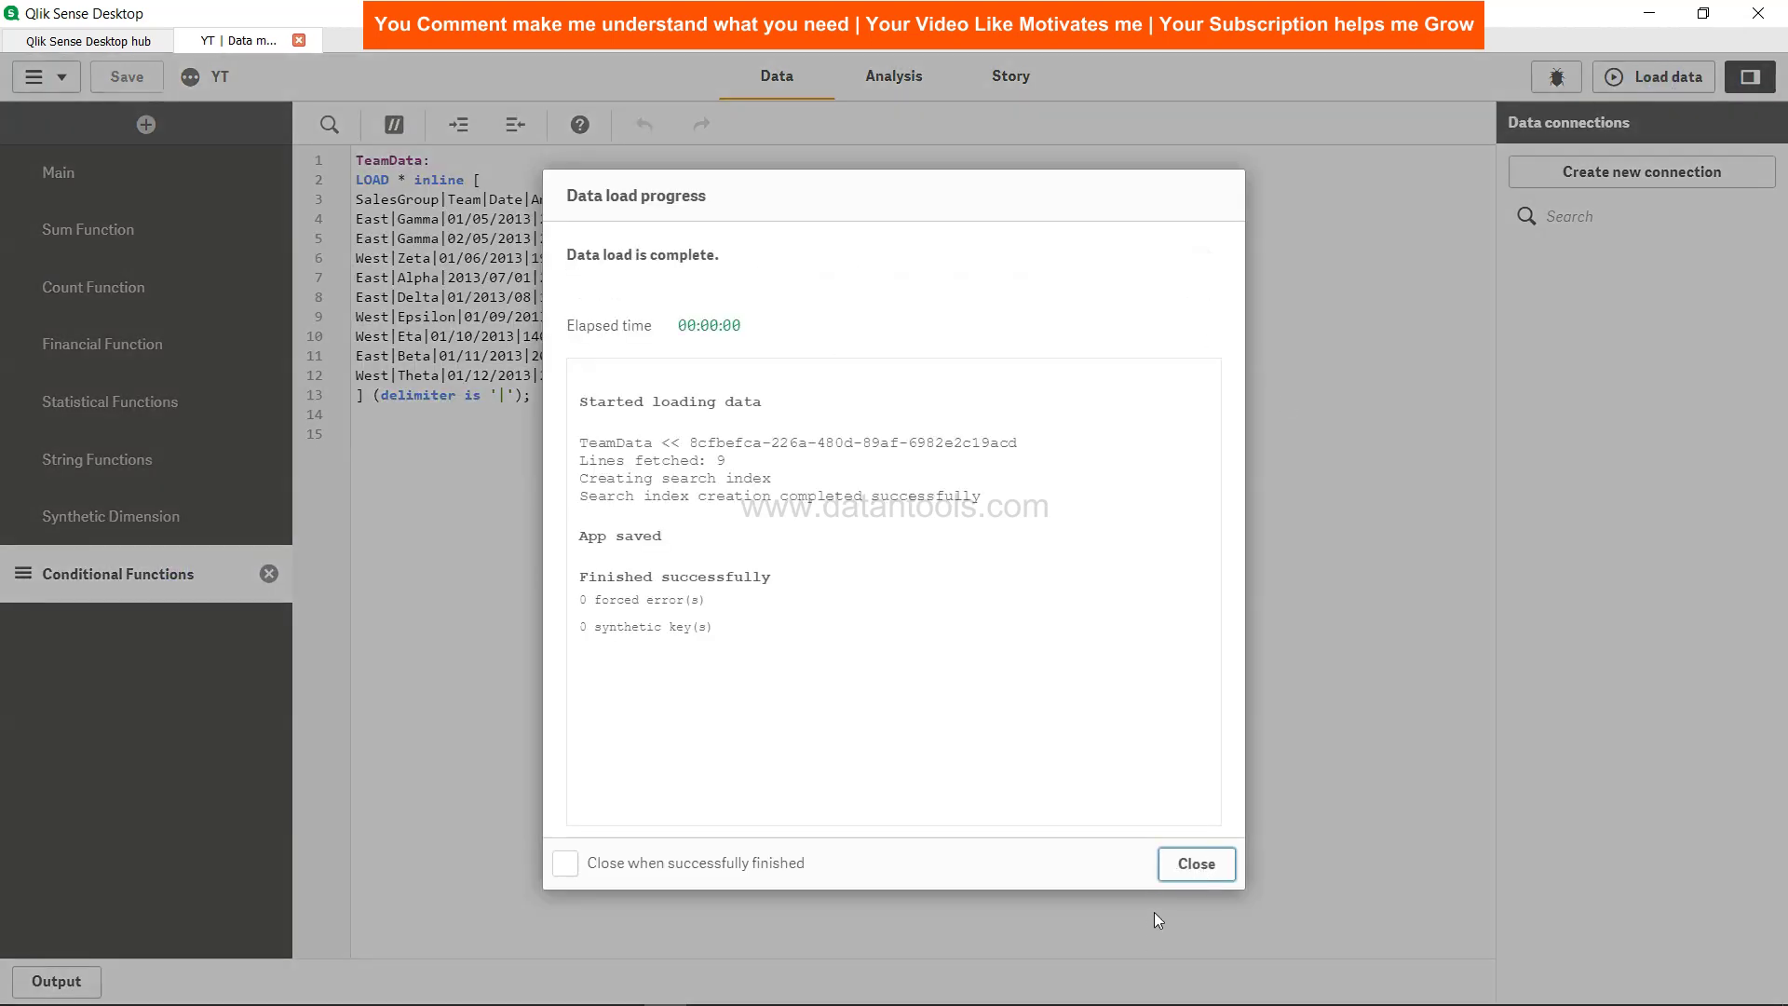
pyautogui.click(1190, 868)
pyautogui.click(899, 76)
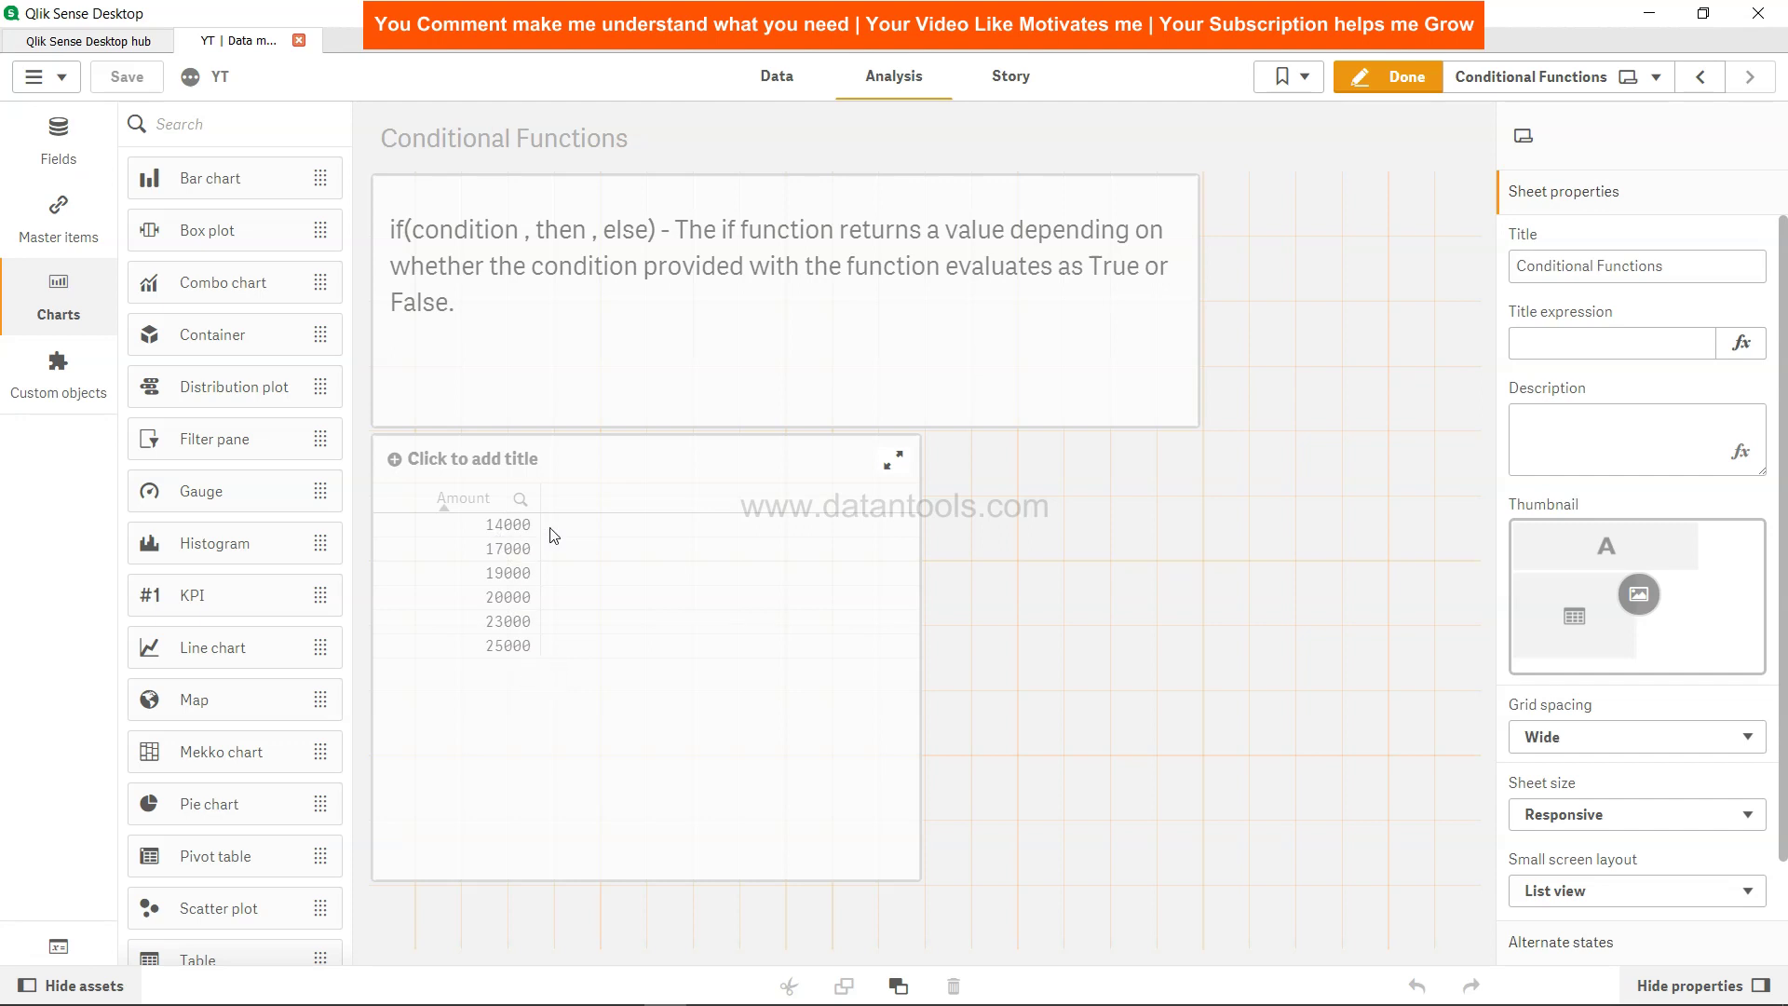
# Add a measure column If(Amount > 20000,'High','Low') to the Amount table.
pyautogui.click(606, 597)
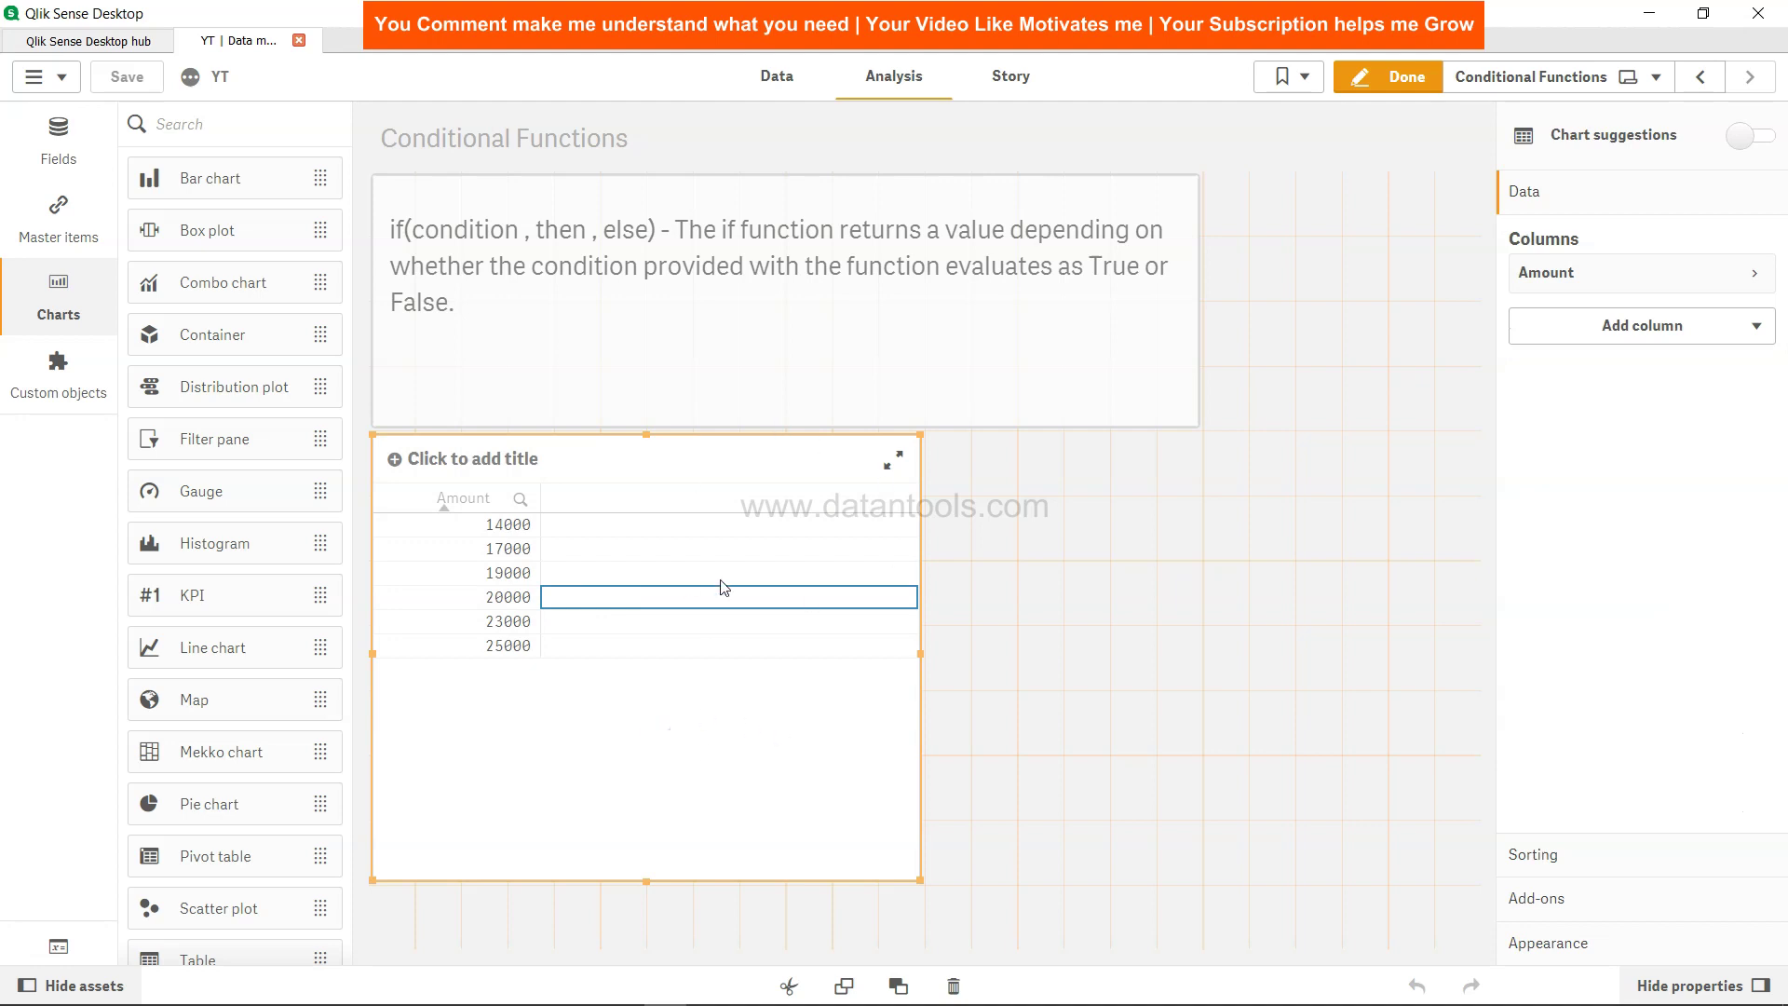
pyautogui.click(1744, 329)
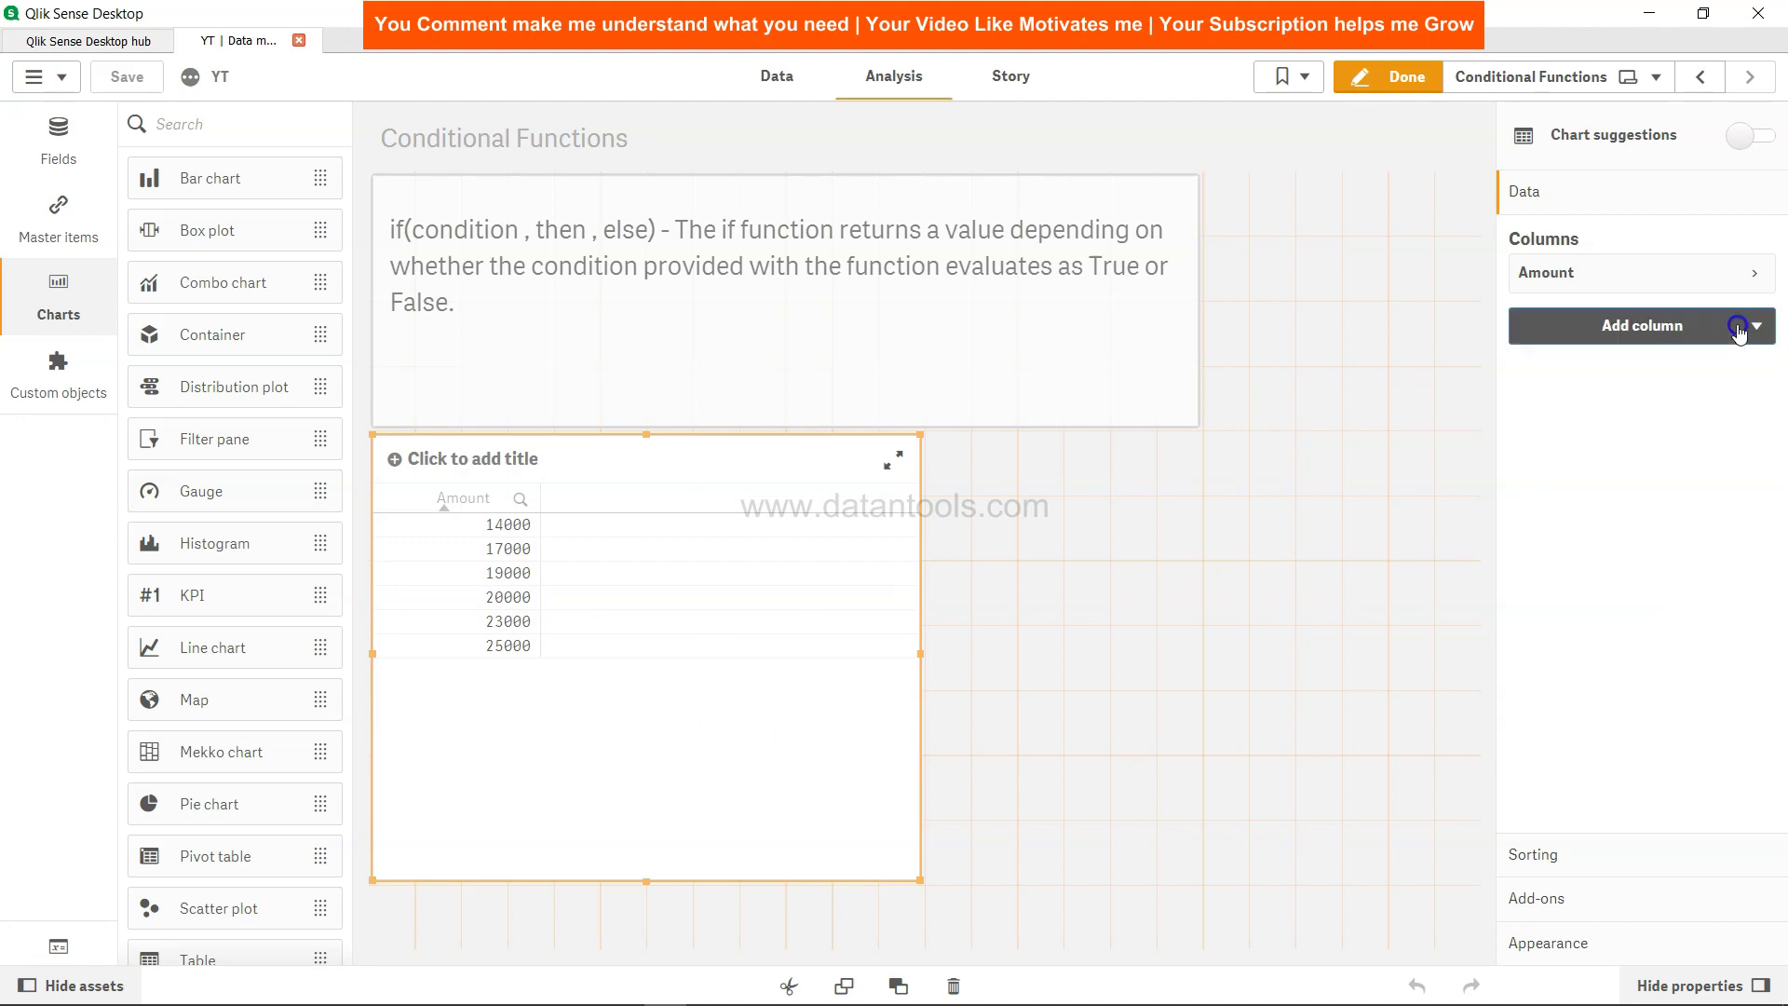
pyautogui.click(1677, 427)
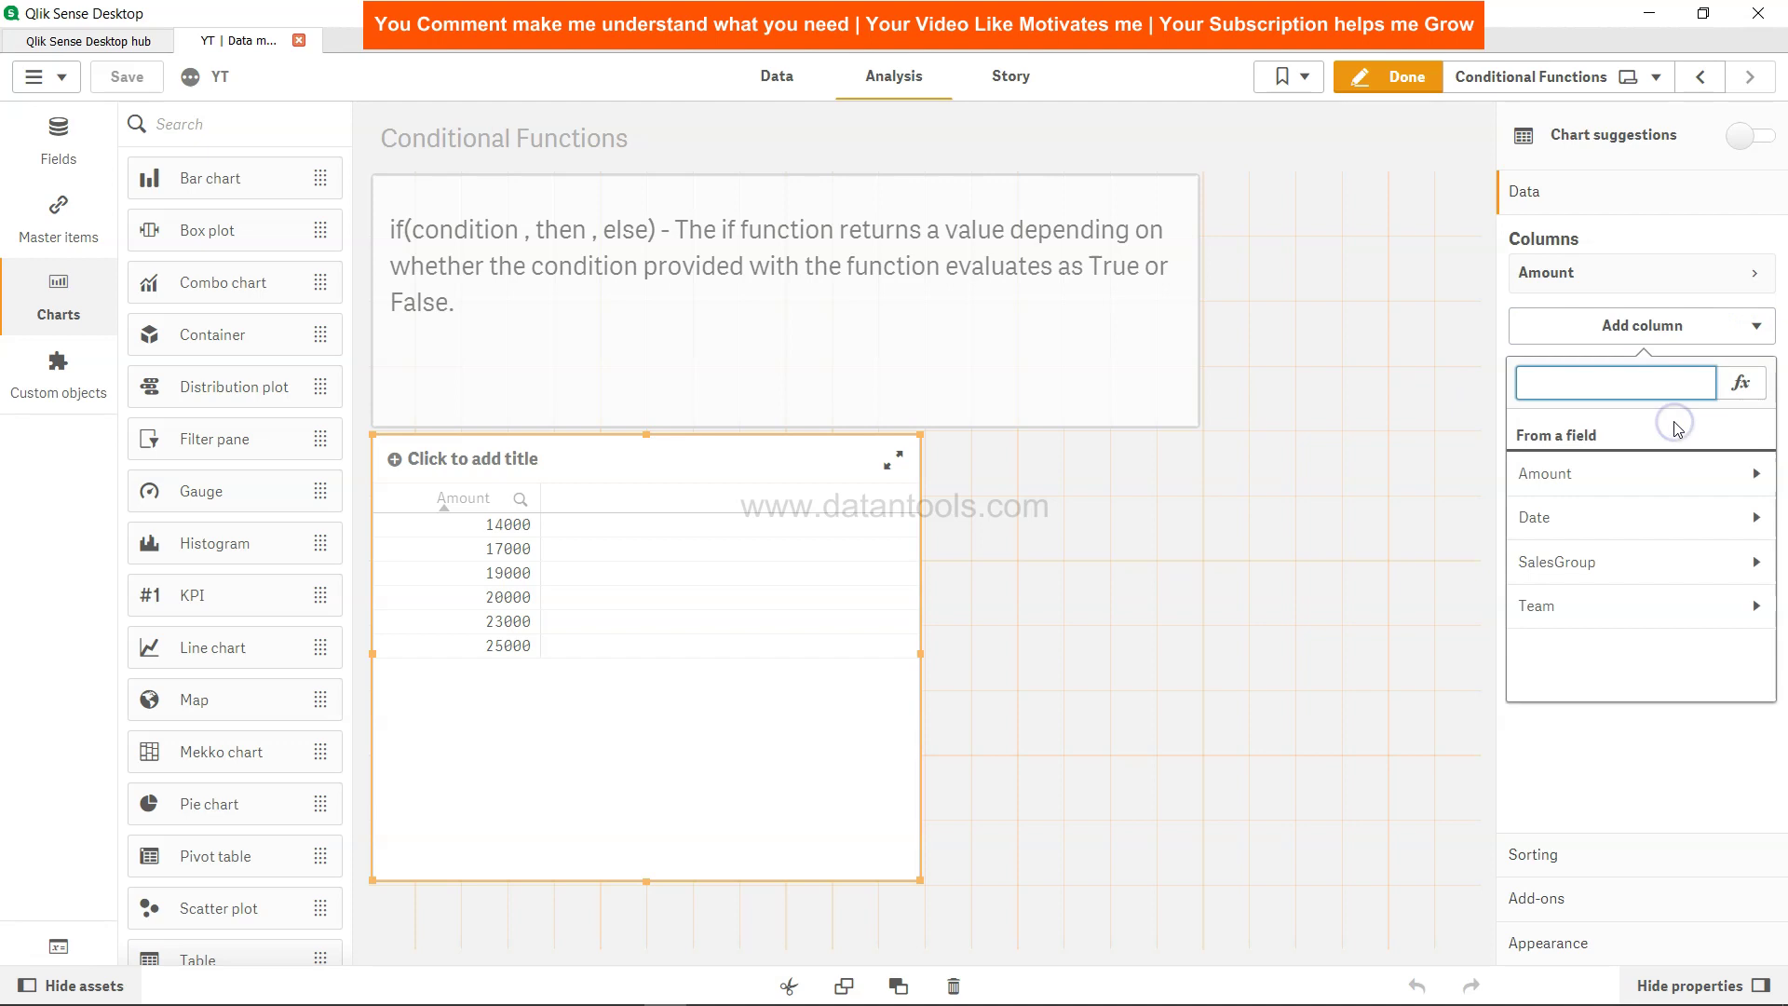
pyautogui.click(1738, 384)
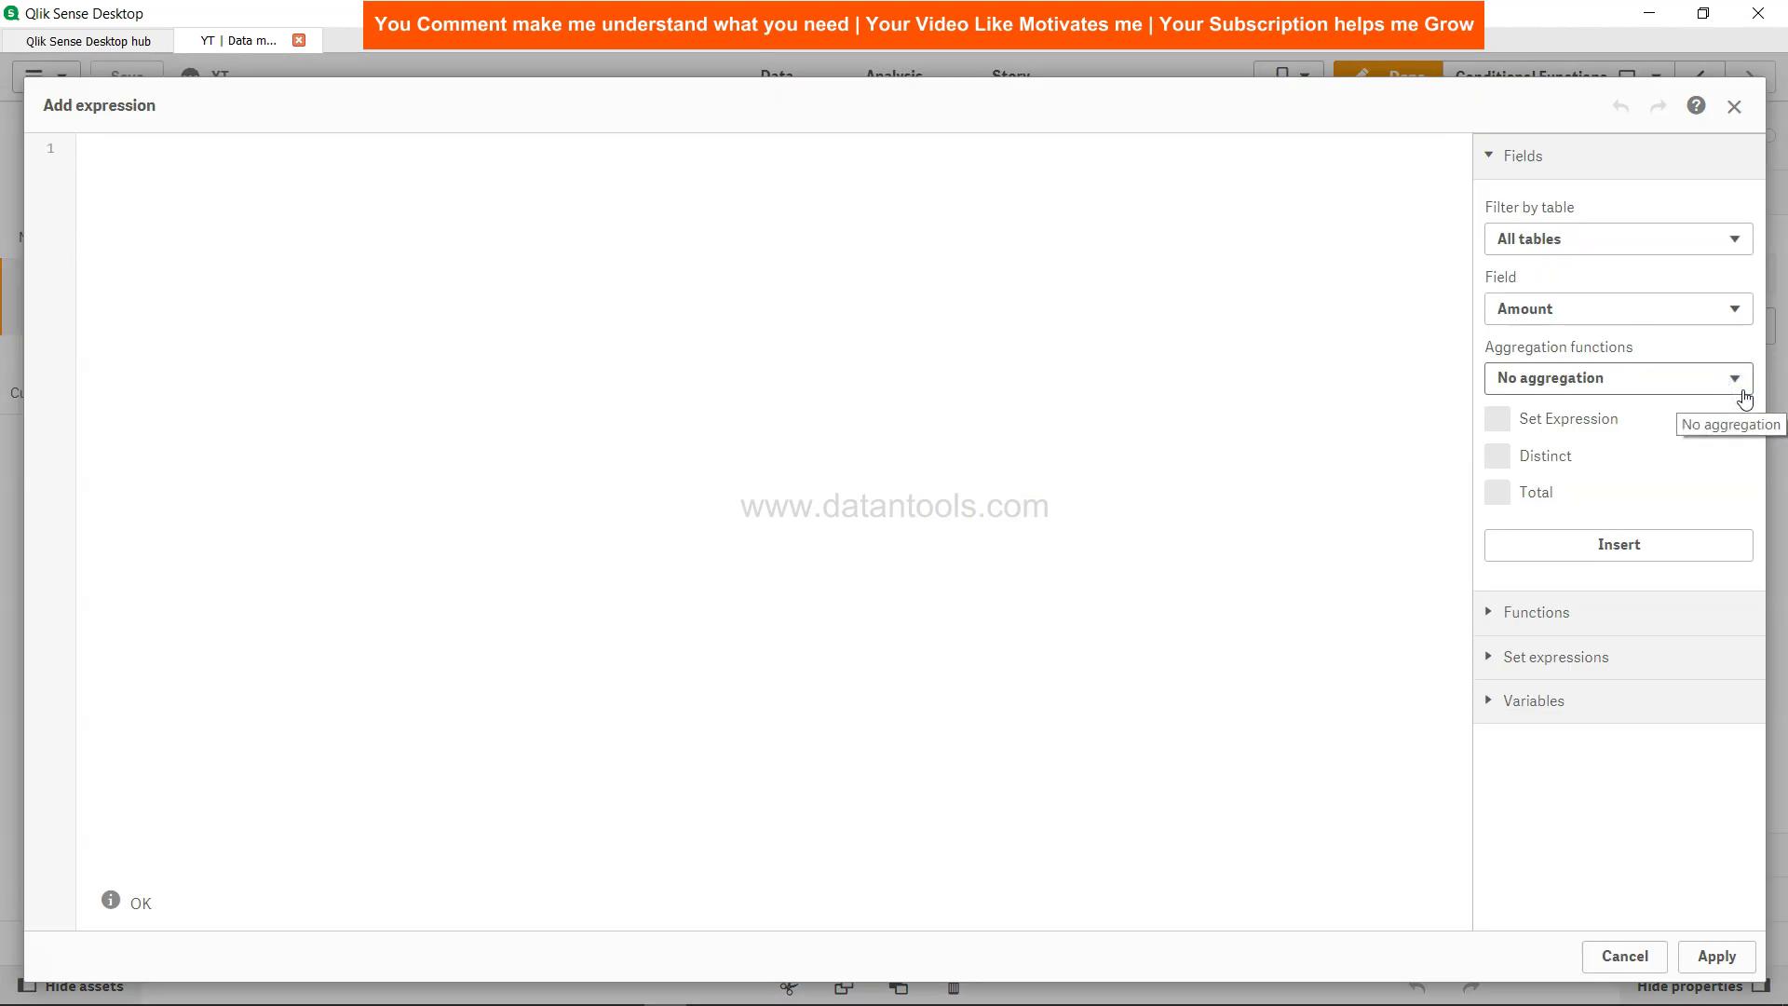
pyautogui.write('If')
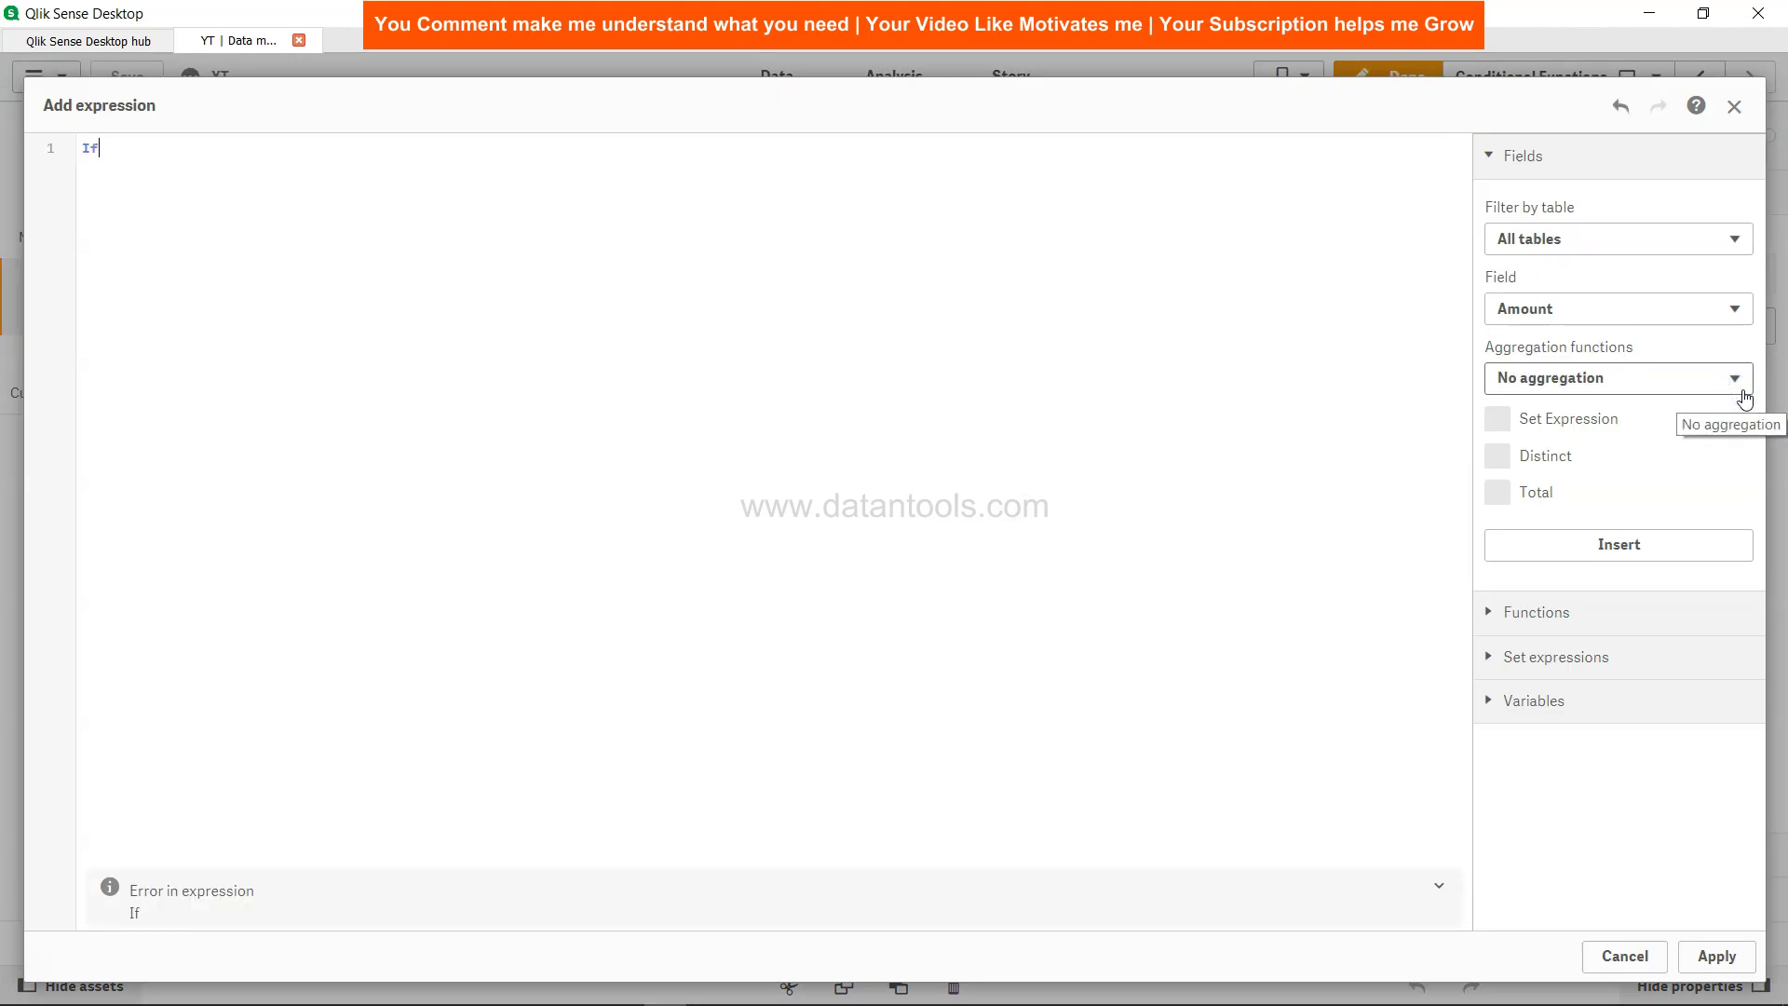
pyautogui.write('(')
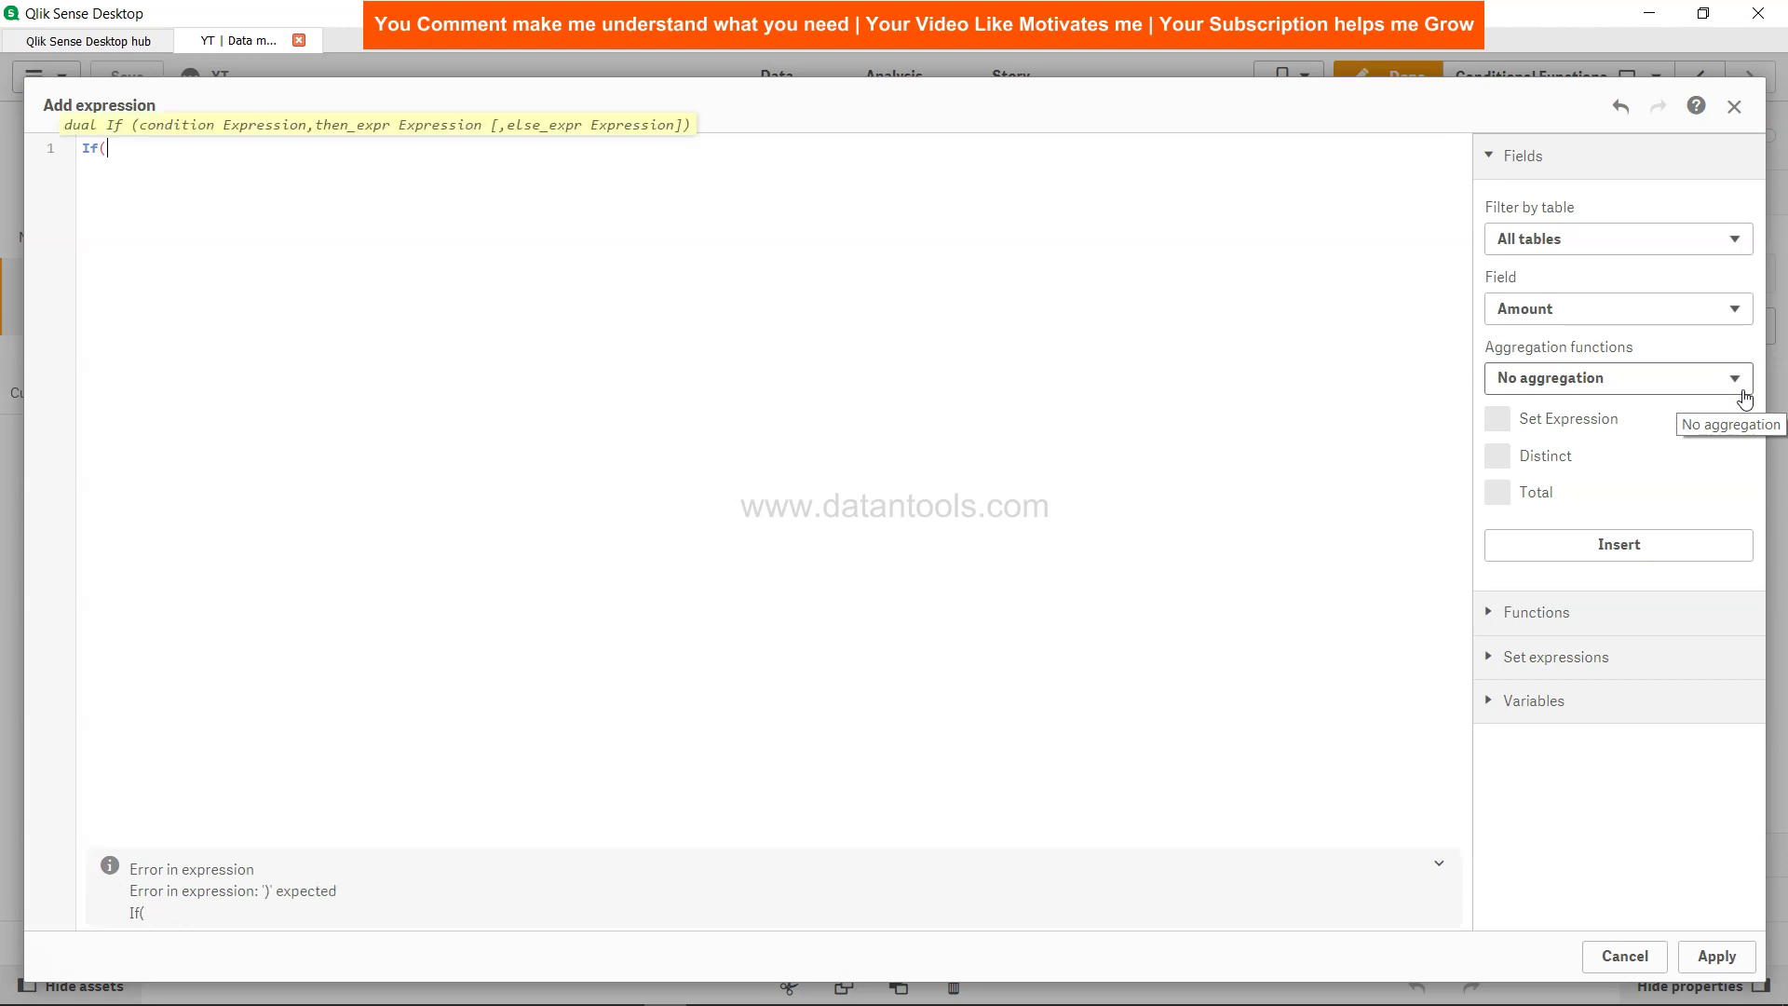
pyautogui.write('amount')
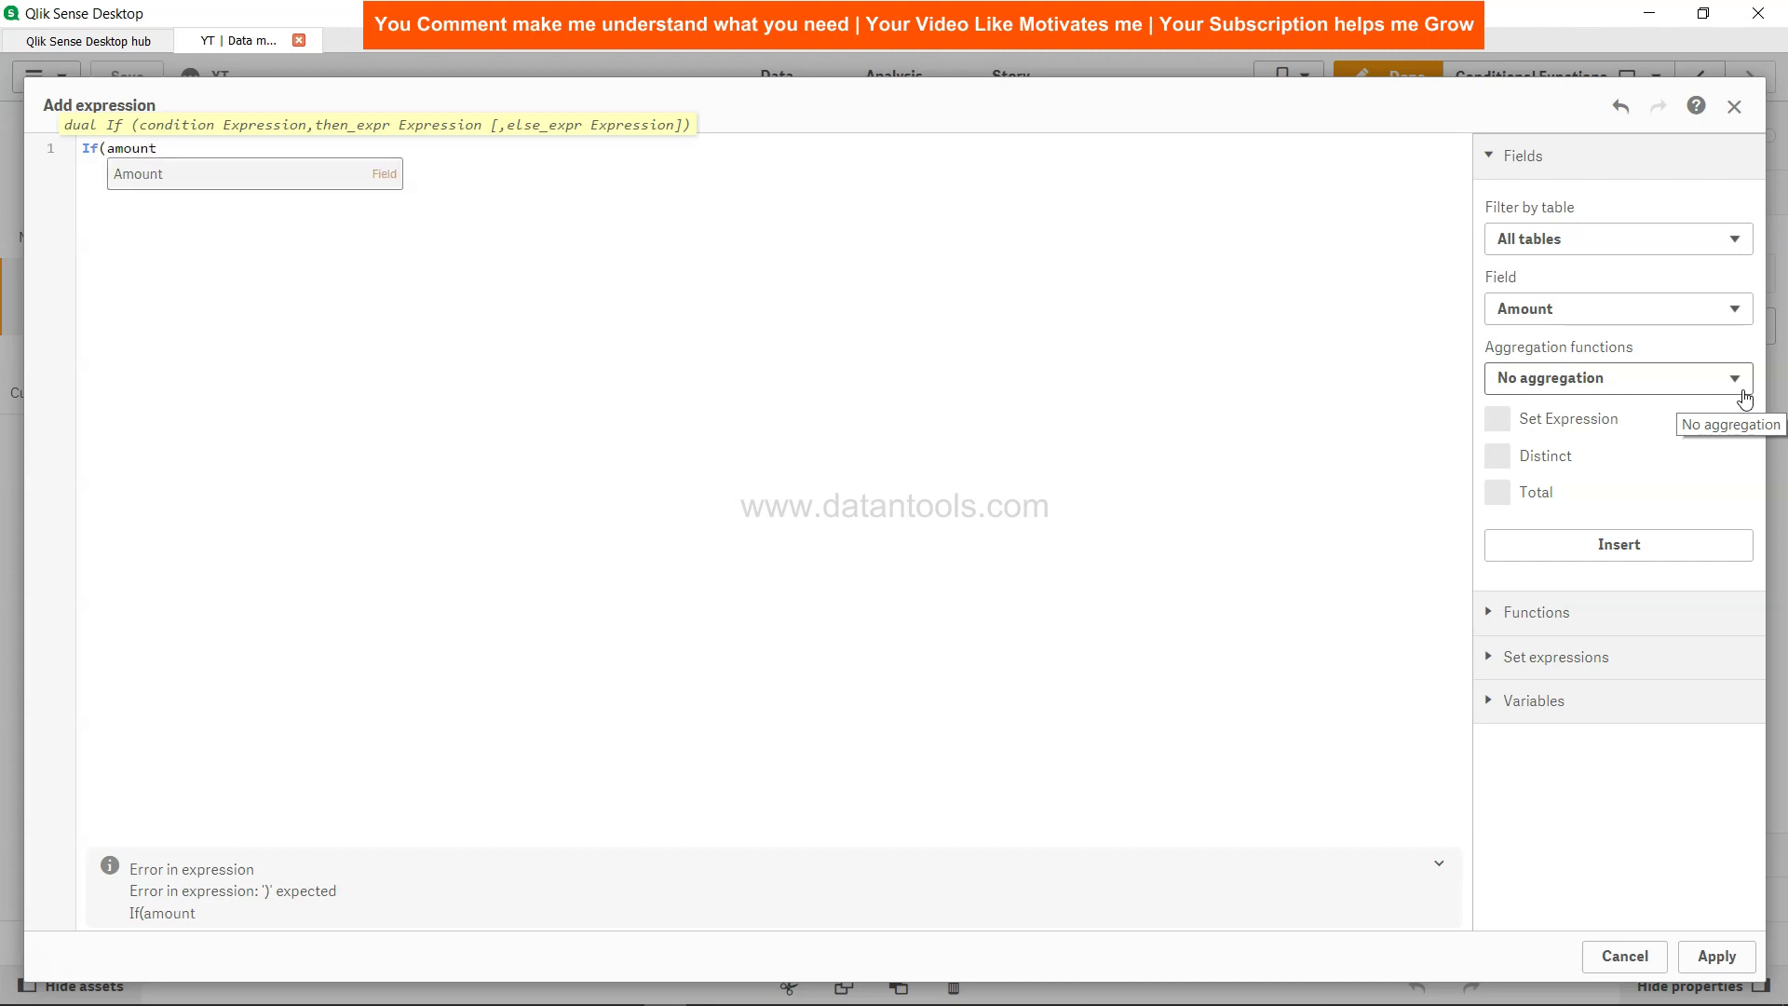
pyautogui.press('Return')
pyautogui.write("> 20000,'")
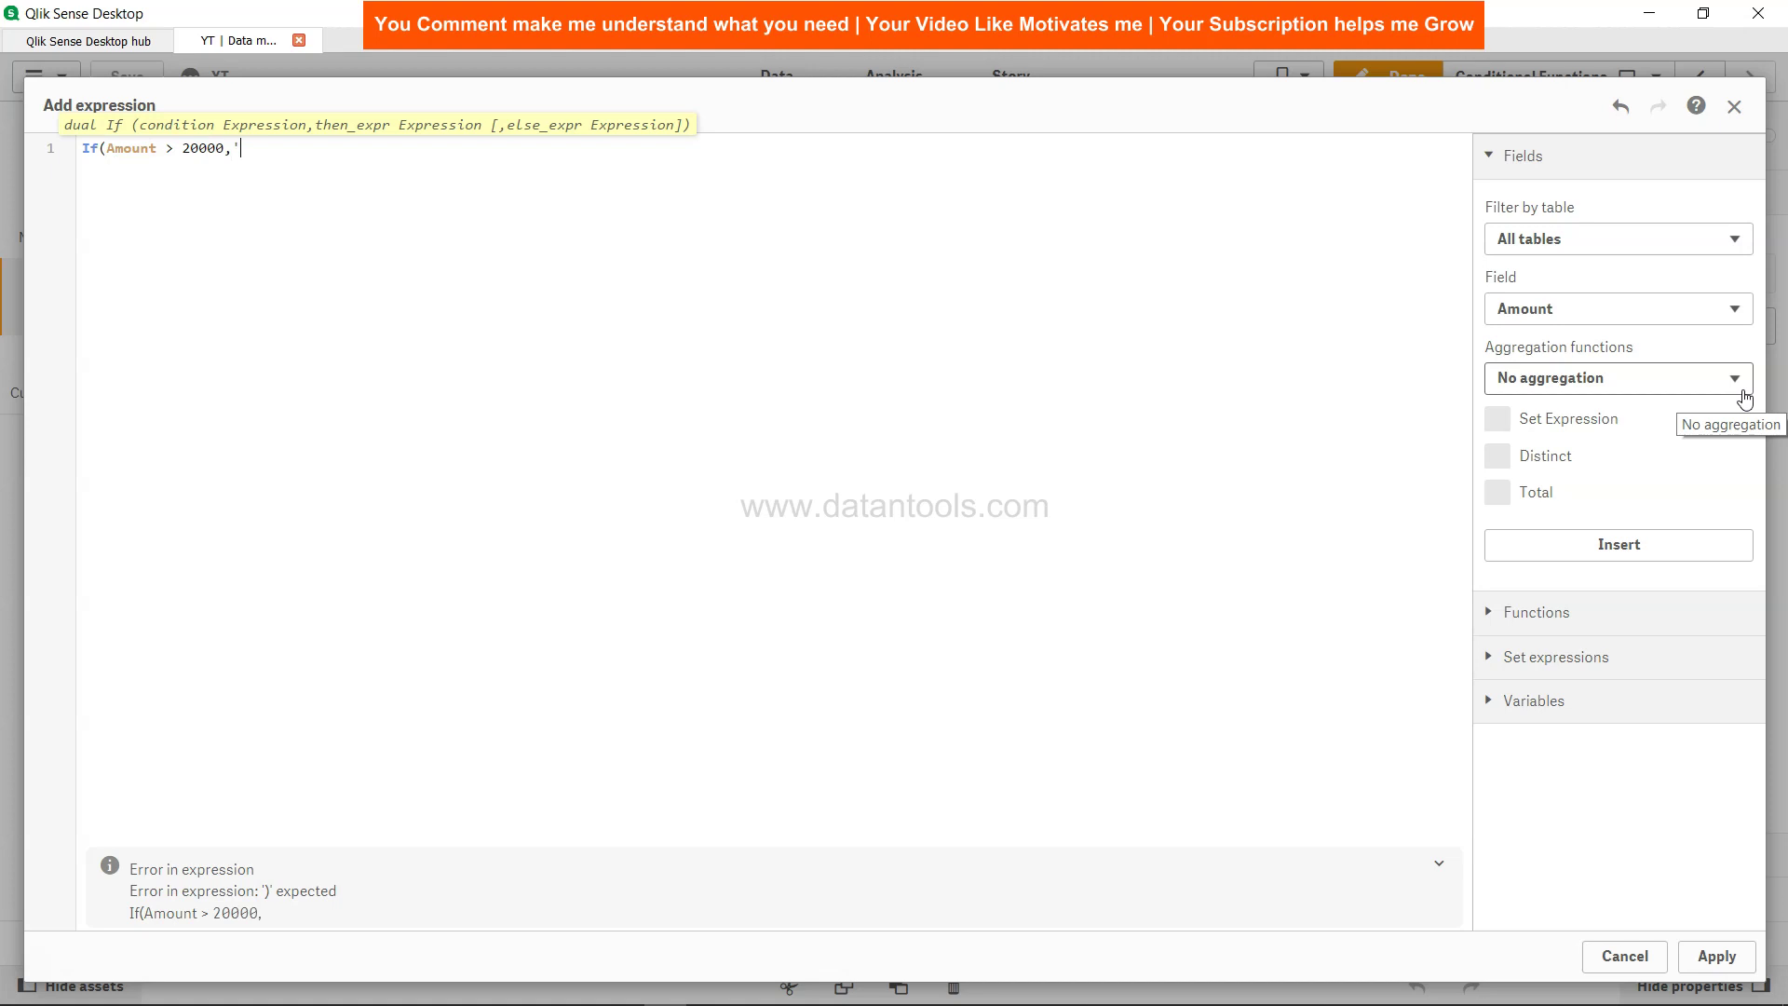
pyautogui.write("High','Low')")
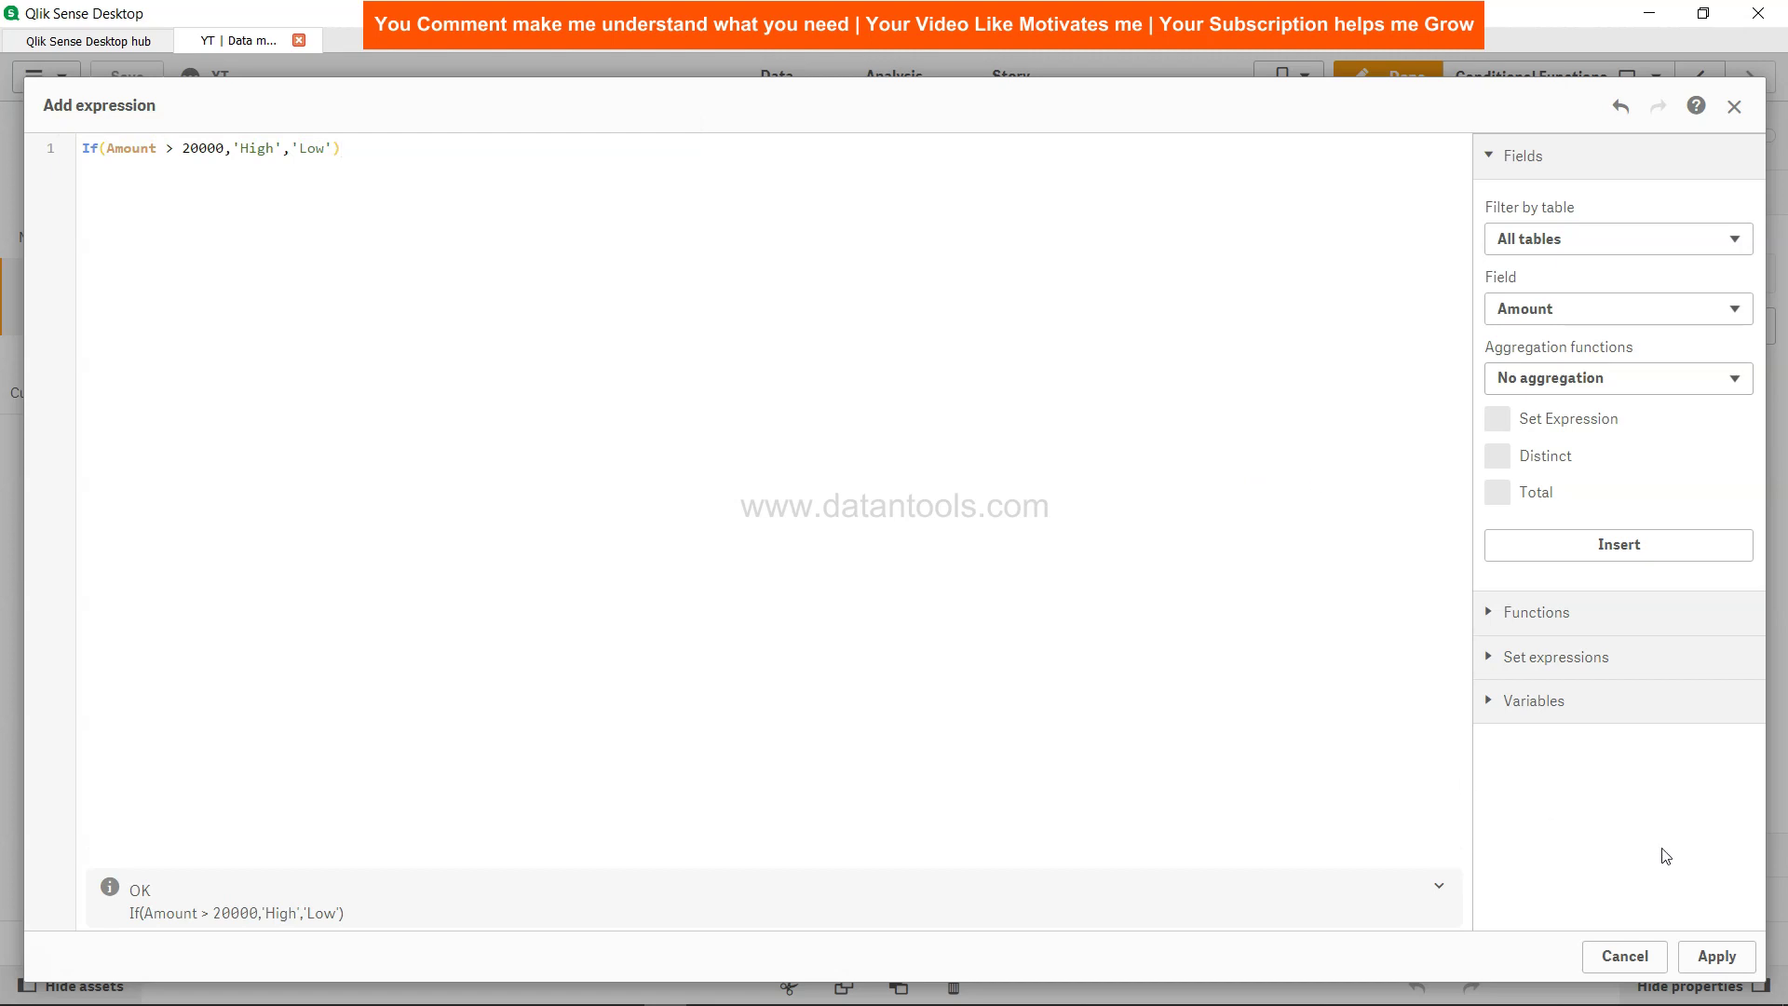
pyautogui.click(1718, 957)
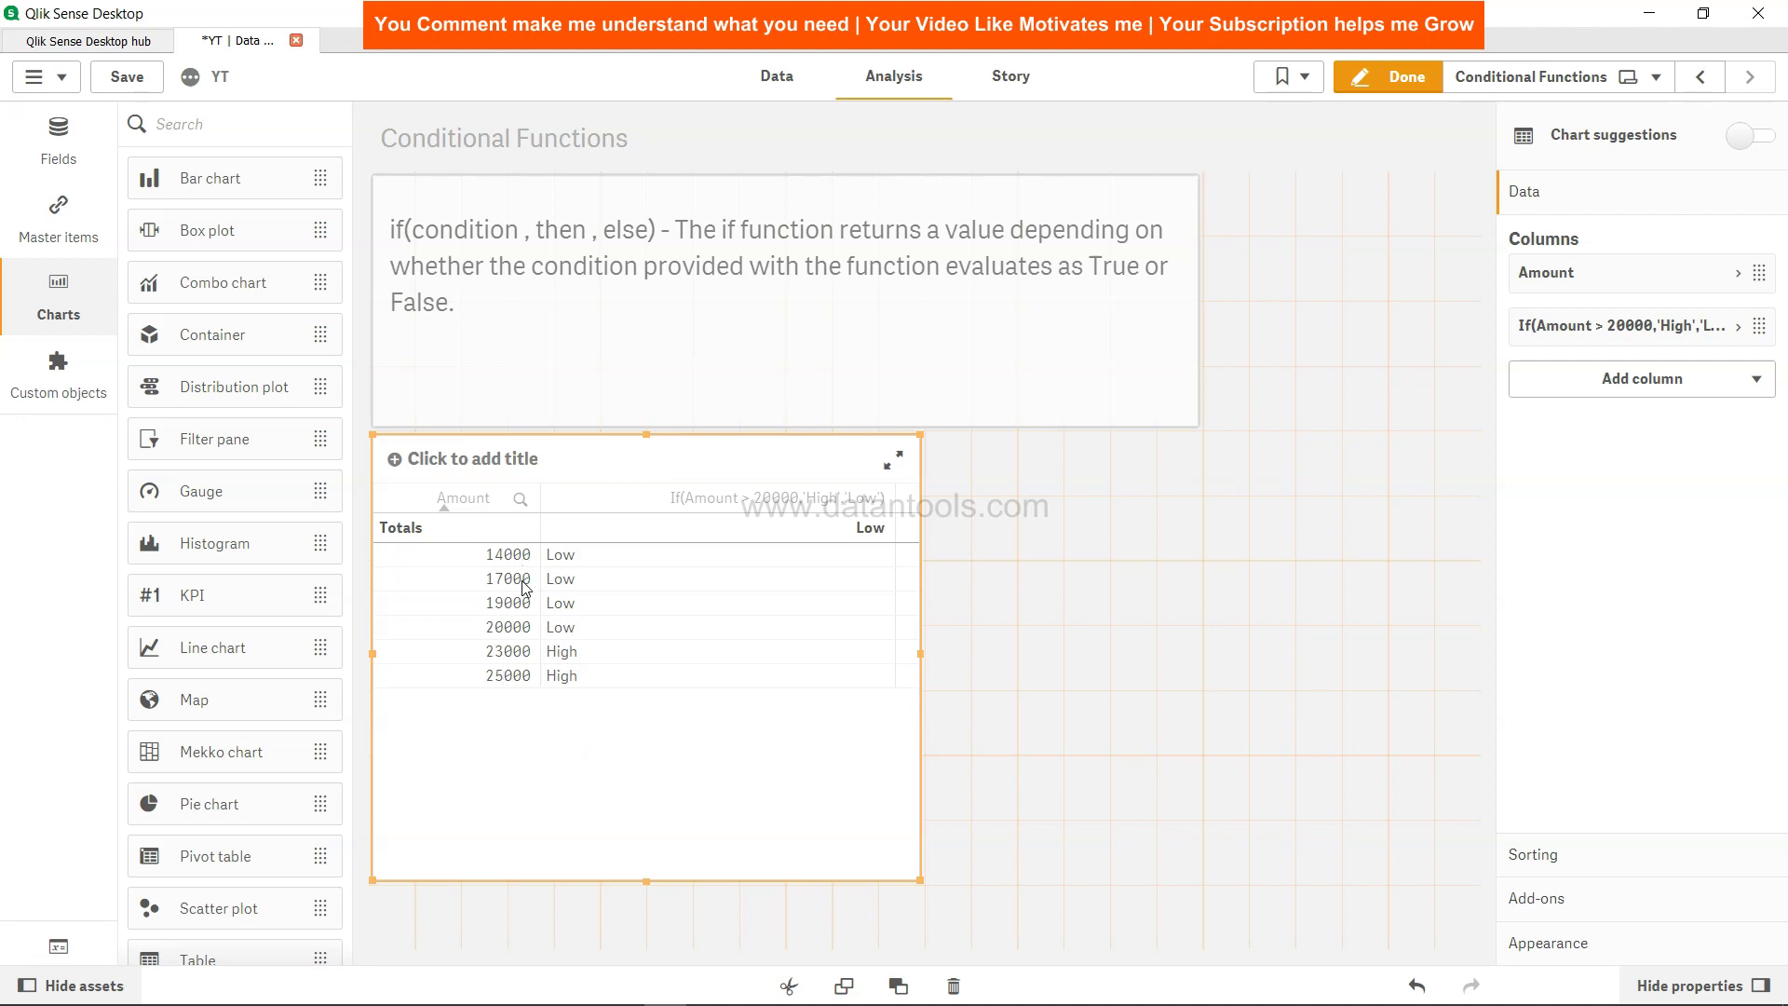
# Drag across the Amount table on the Conditional Functions sheet.
pyautogui.moveTo(526, 587); pyautogui.dragTo(518, 608)
# Open the If column's expression and change its condition to Amount <= 15000.
pyautogui.click(1735, 321)
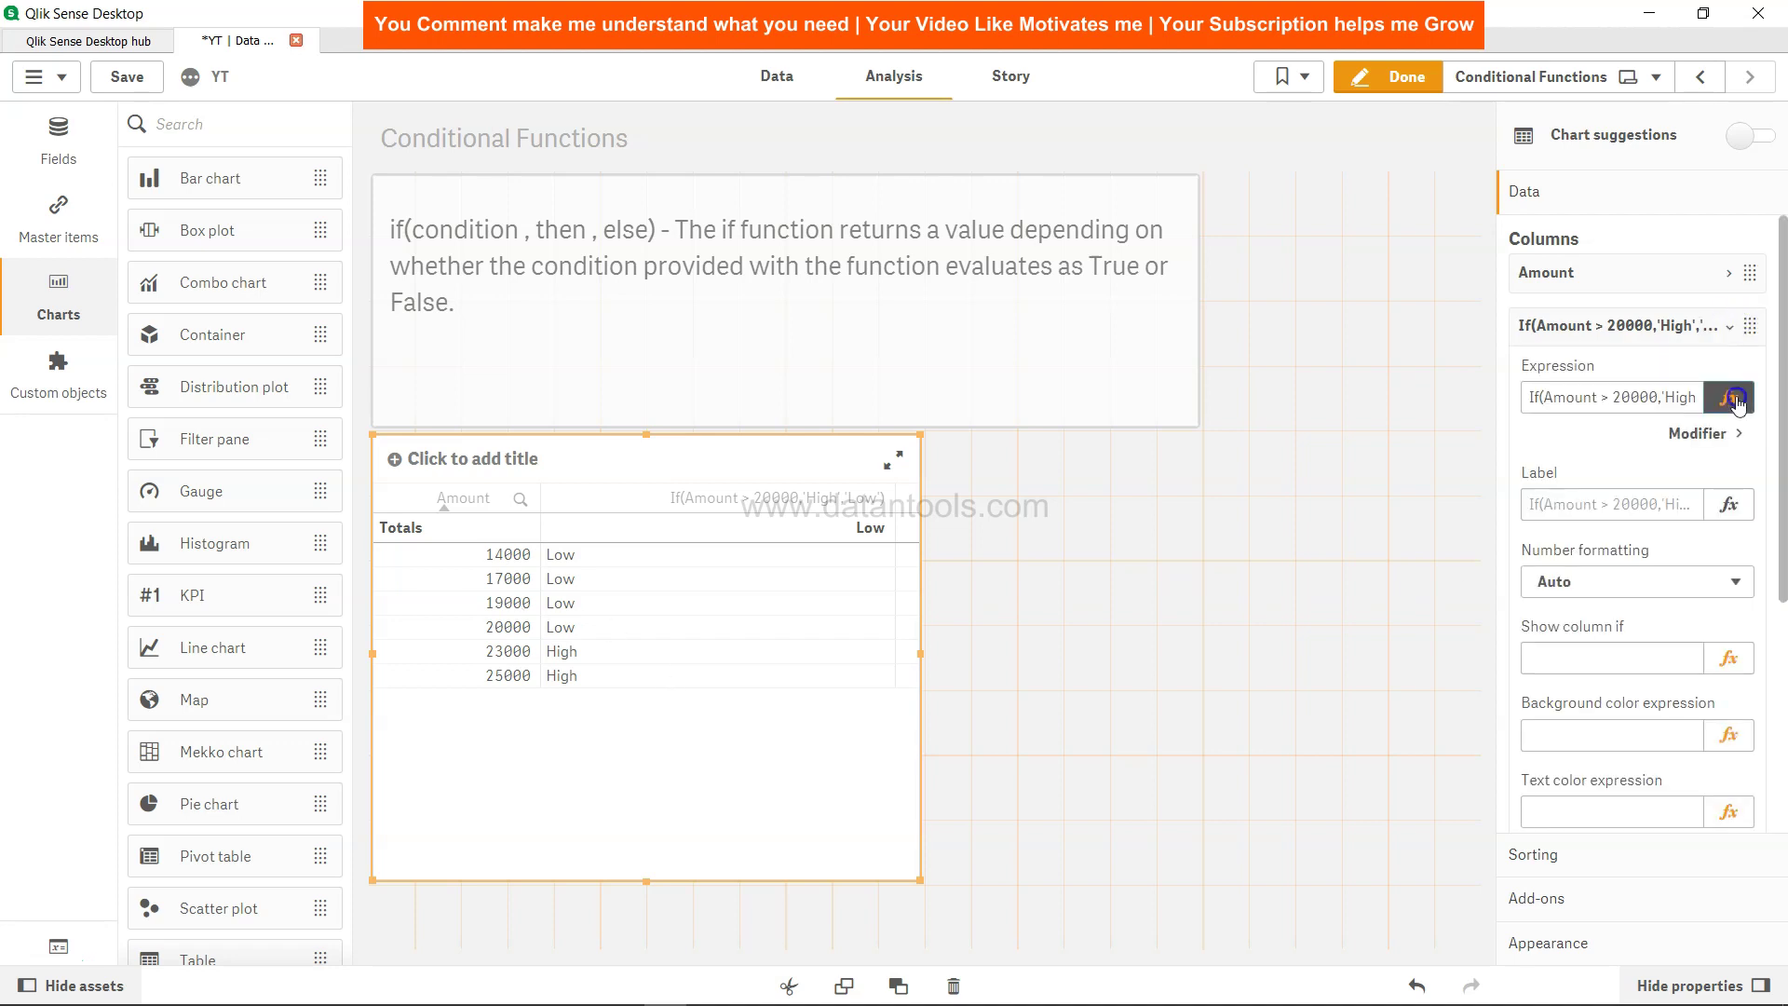
pyautogui.click(1729, 397)
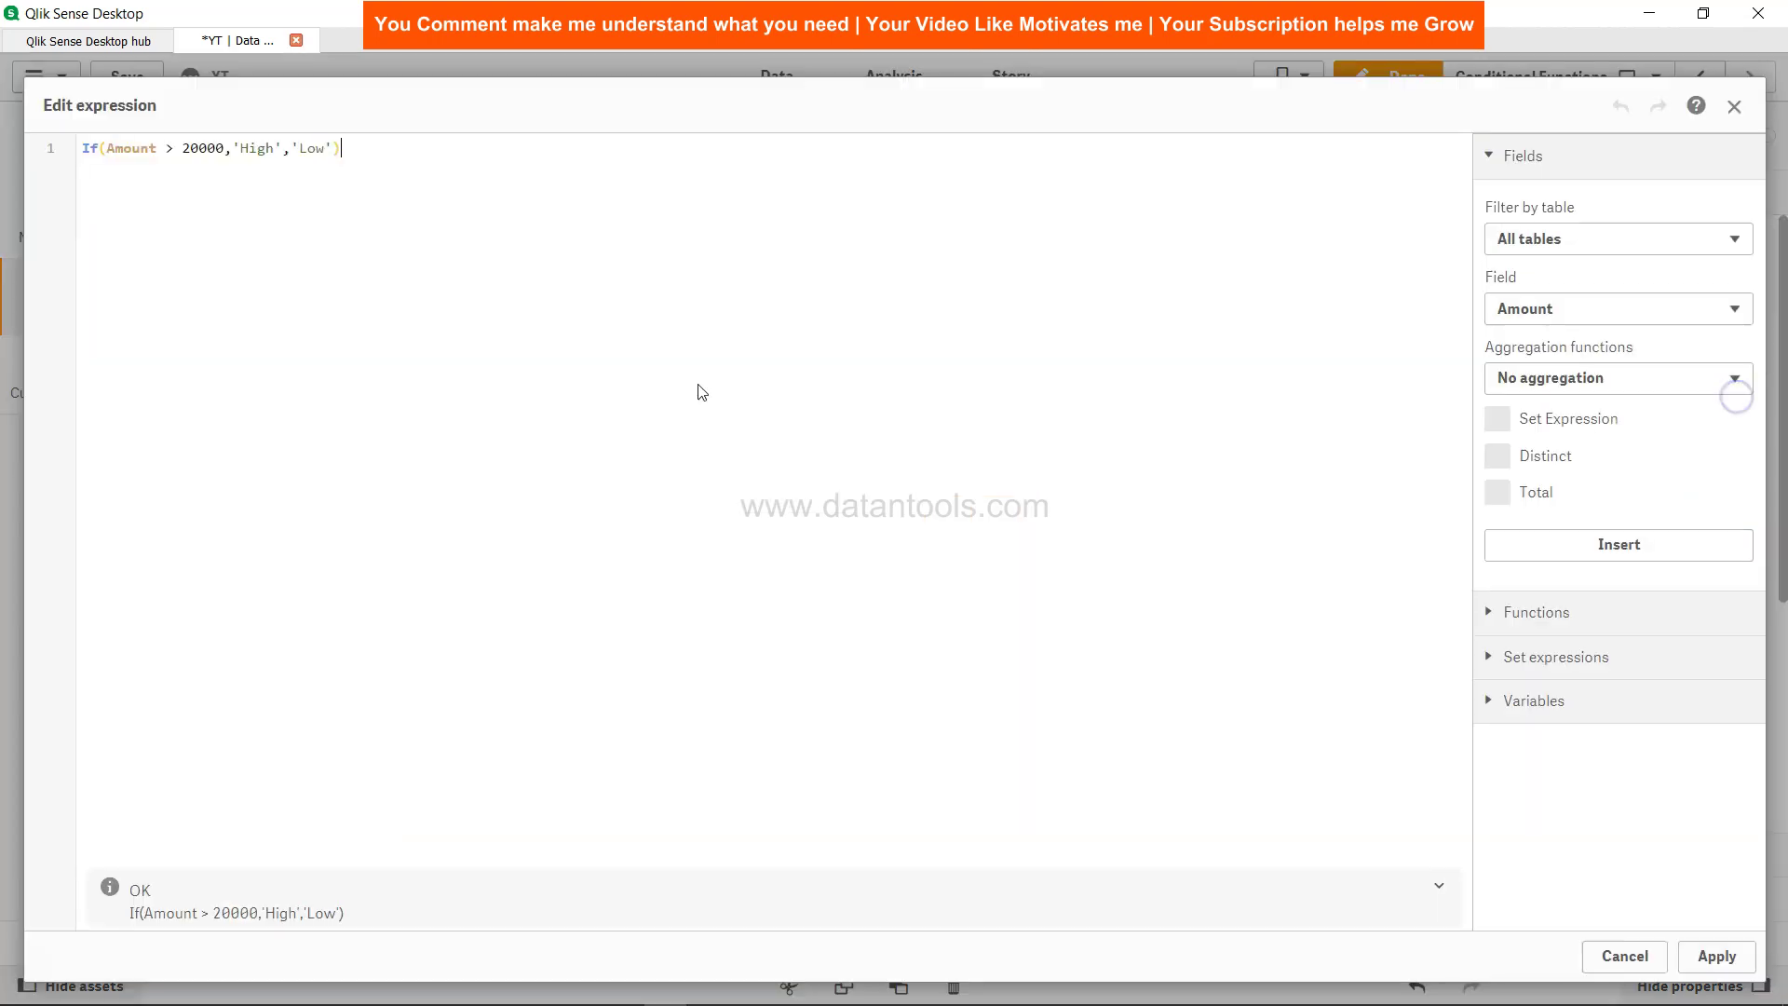
pyautogui.click(227, 150)
pyautogui.press('BackSpace')
pyautogui.press('BackSpace')
pyautogui.press('BackSpace')
pyautogui.press('BackSpace')
pyautogui.press('BackSpace')
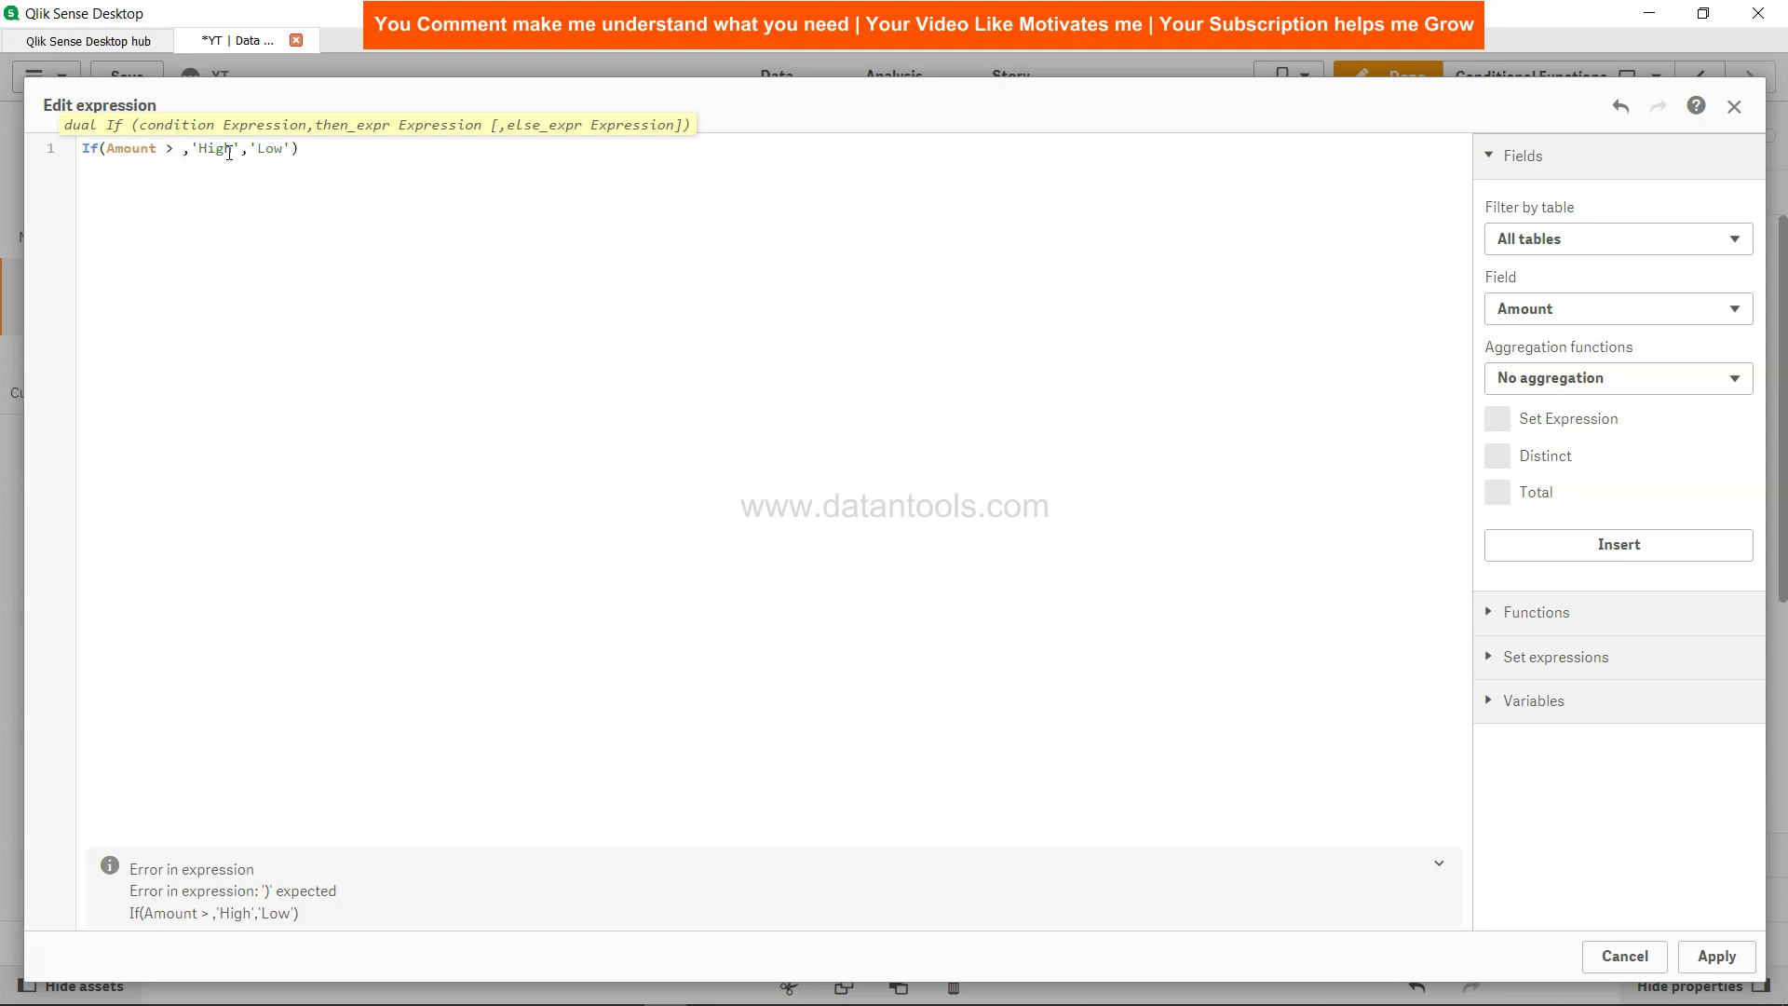
pyautogui.write('1')
pyautogui.press('BackSpace')
pyautogui.press('BackSpace')
pyautogui.write('<= 15000')
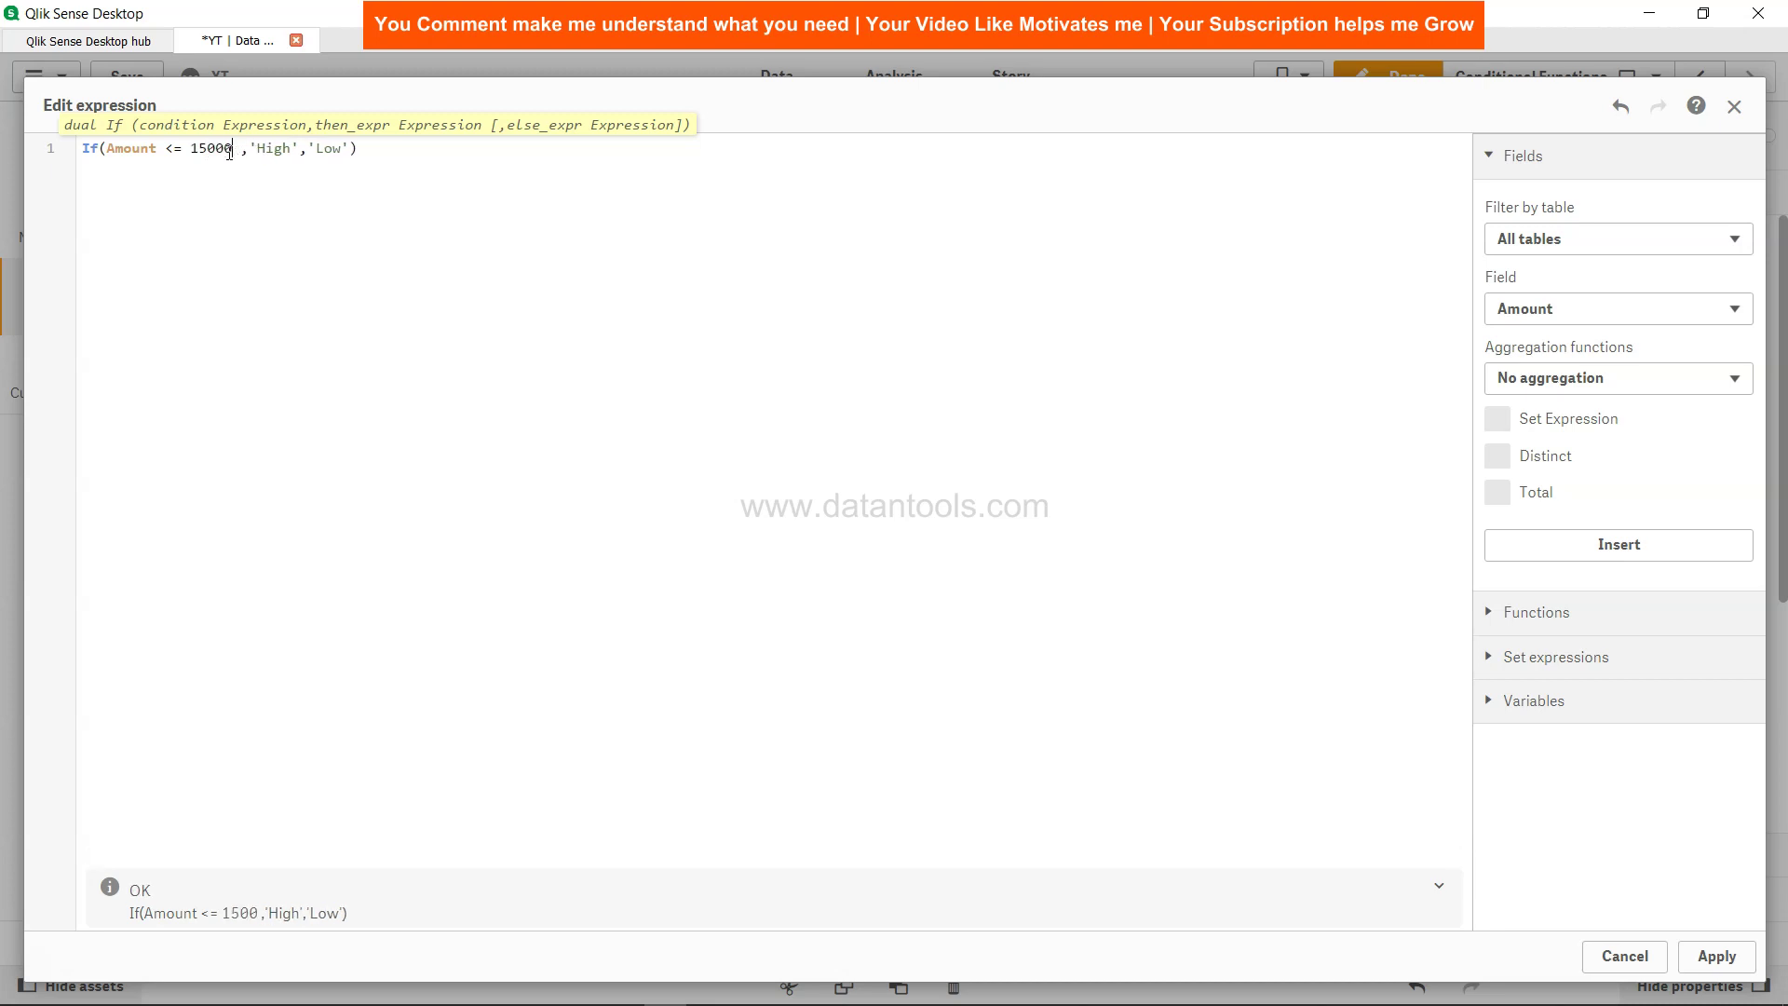
# Make the results 'Low' and a nested If(Amount <= 20000,'Medium','High').
pyautogui.press('Right')
pyautogui.hotkey('shift', 'Right')
pyautogui.hotkey('shift', 'Right')
pyautogui.hotkey('shift', 'Right')
pyautogui.hotkey('shift', 'Right')
pyautogui.write('Low')
pyautogui.hotkey('shift', 'Right')
pyautogui.hotkey('shift', 'Right')
pyautogui.hotkey('shift', 'Right')
pyautogui.hotkey('shift', 'Right')
pyautogui.hotkey('shift', 'Right')
pyautogui.write('If(')
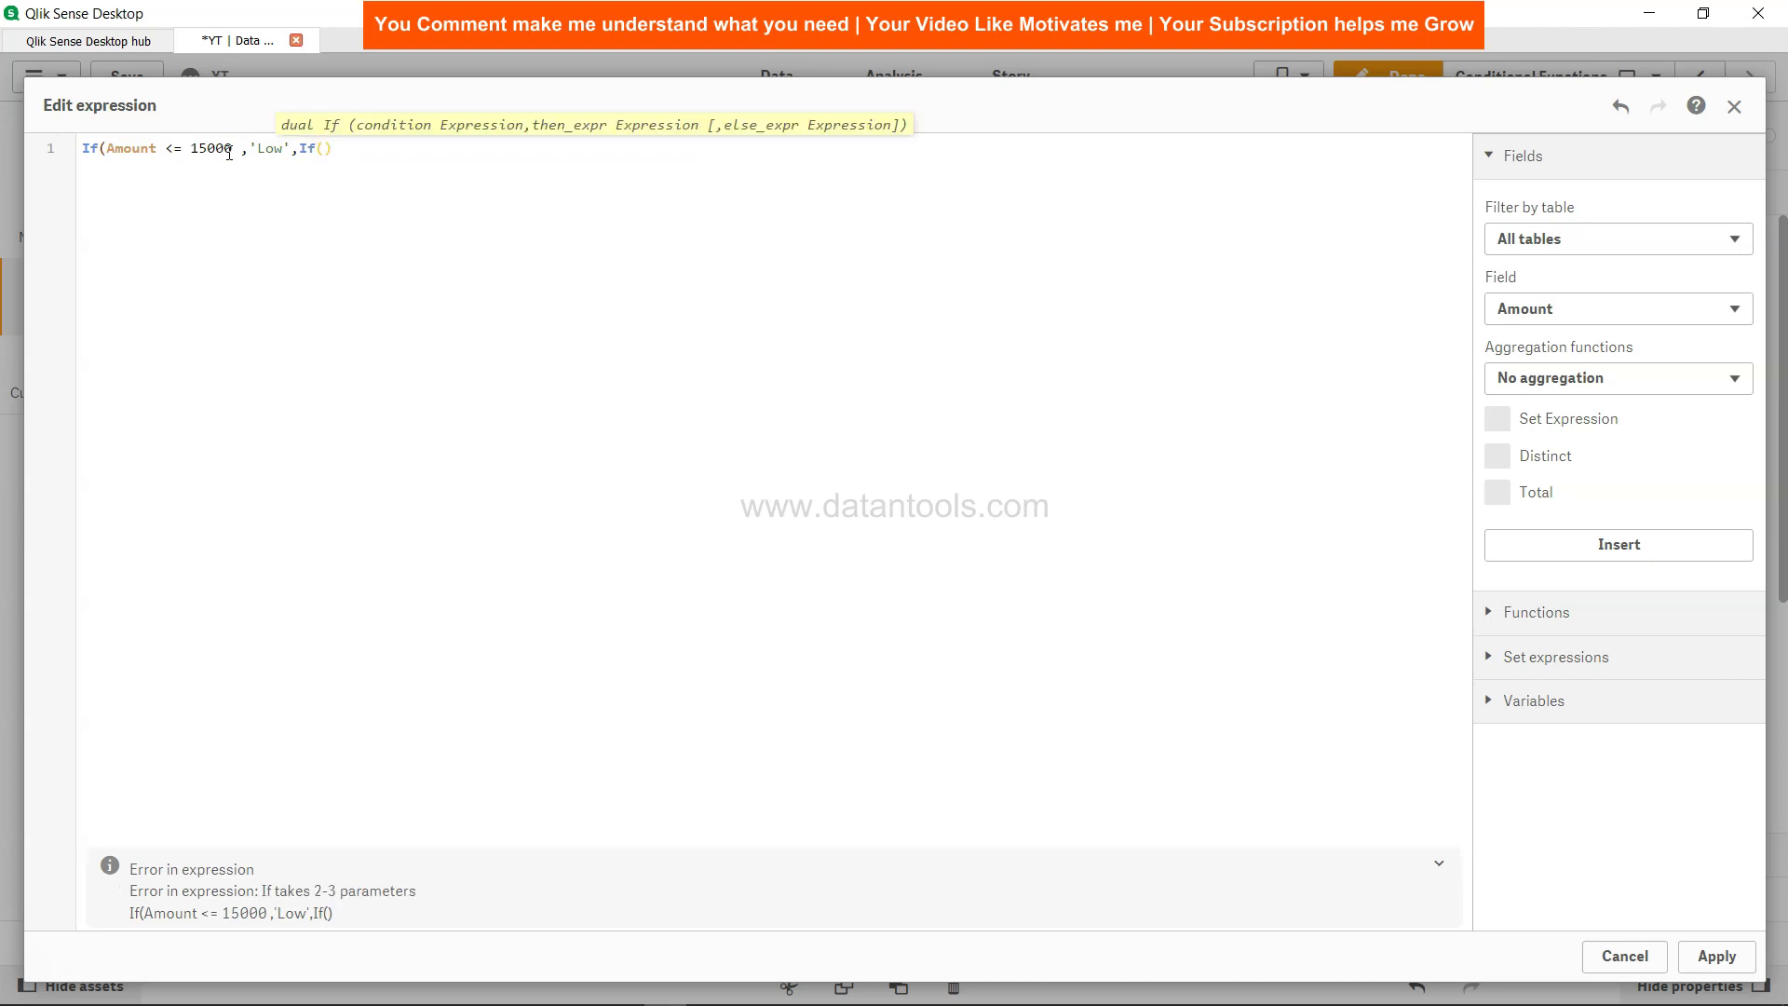
pyautogui.write('Amount <= 20000')
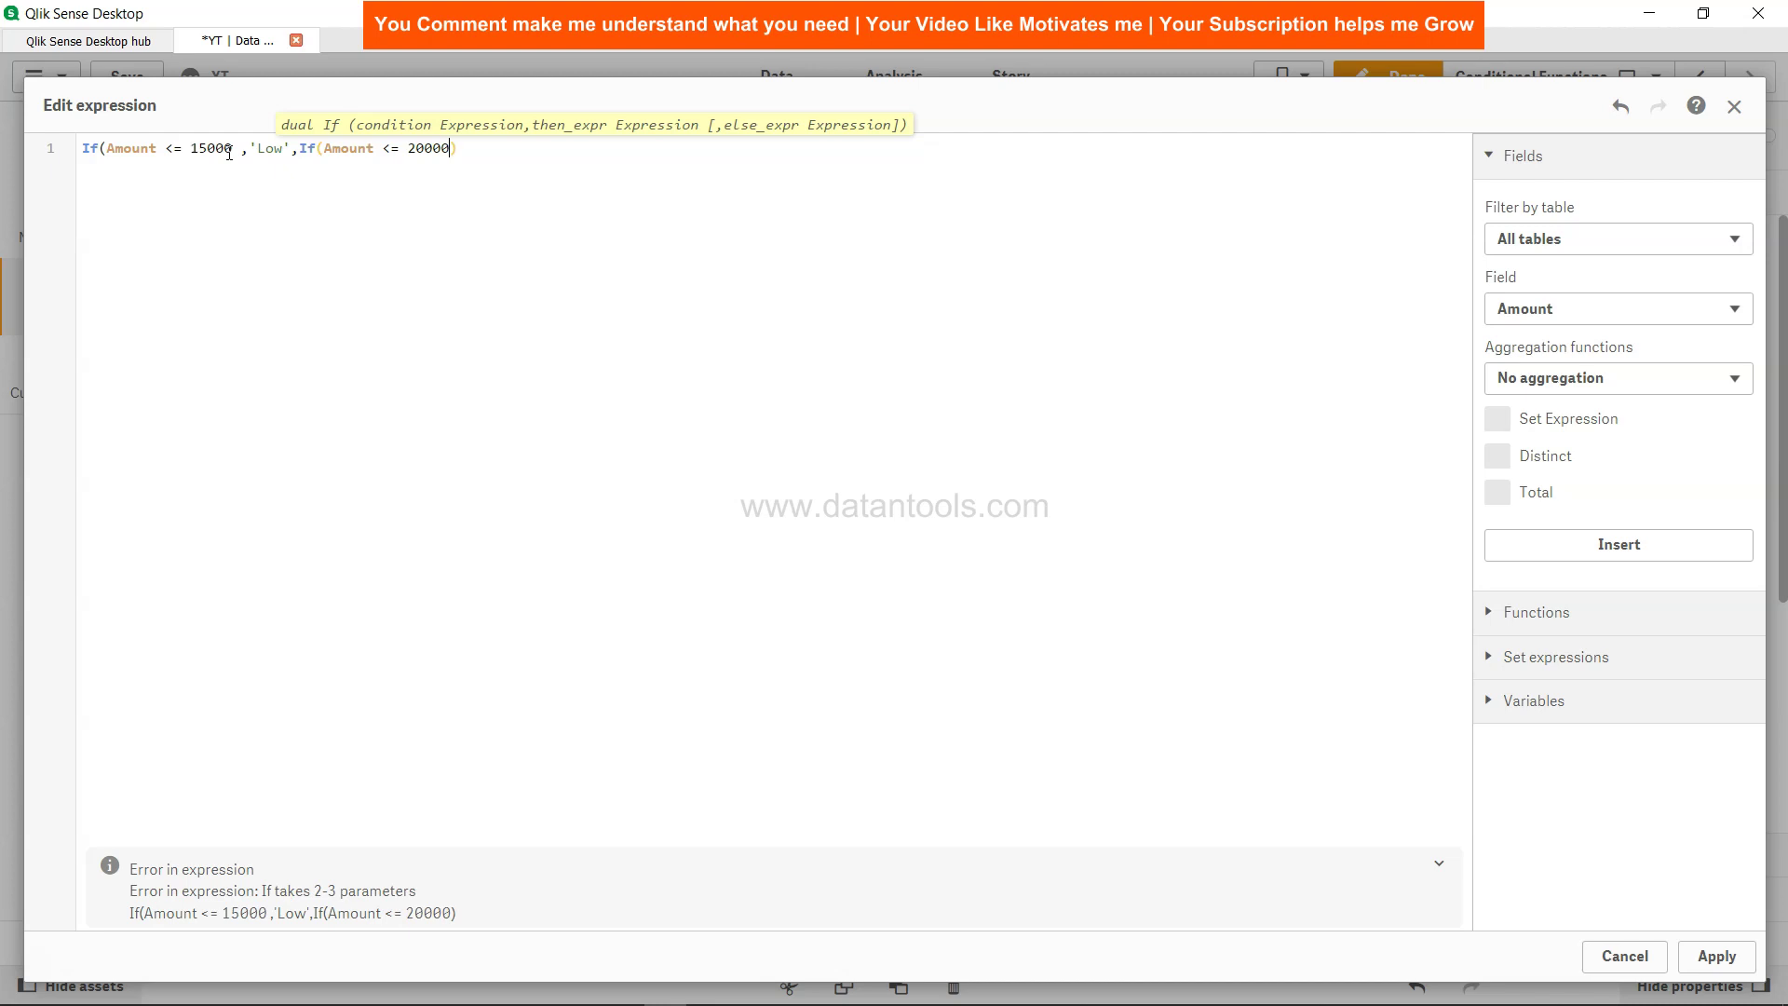
pyautogui.write(",'Medium")
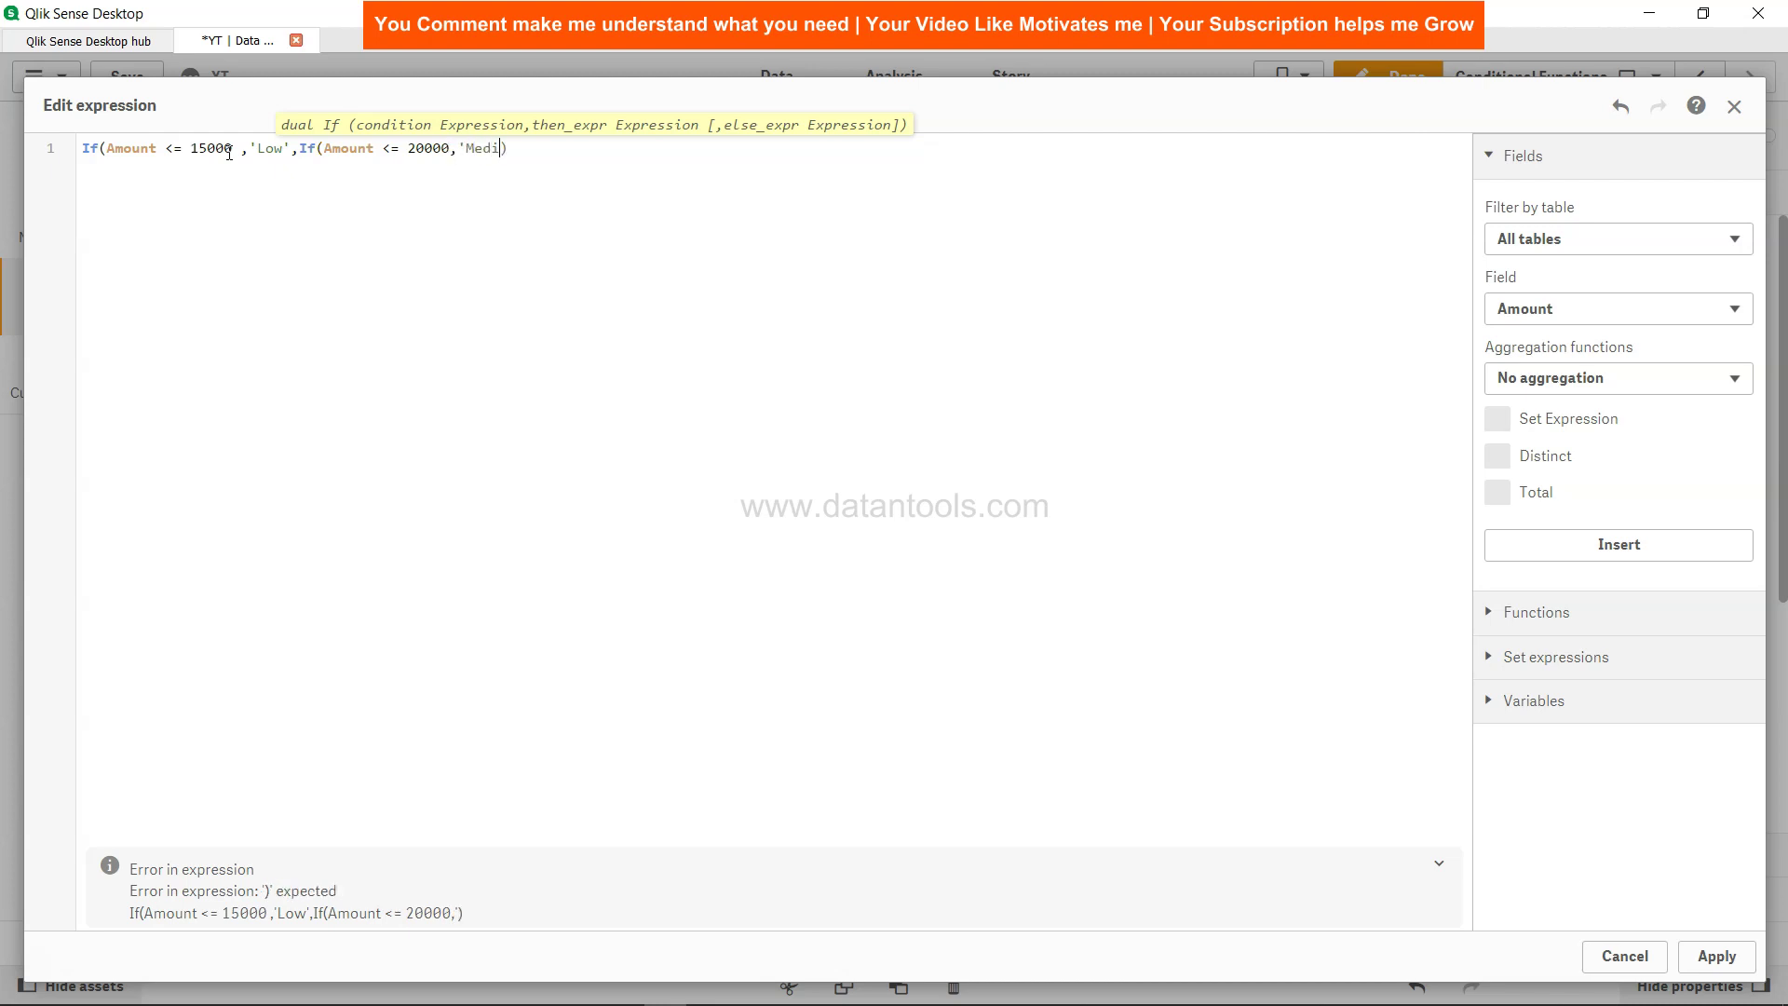
pyautogui.write("','High')")
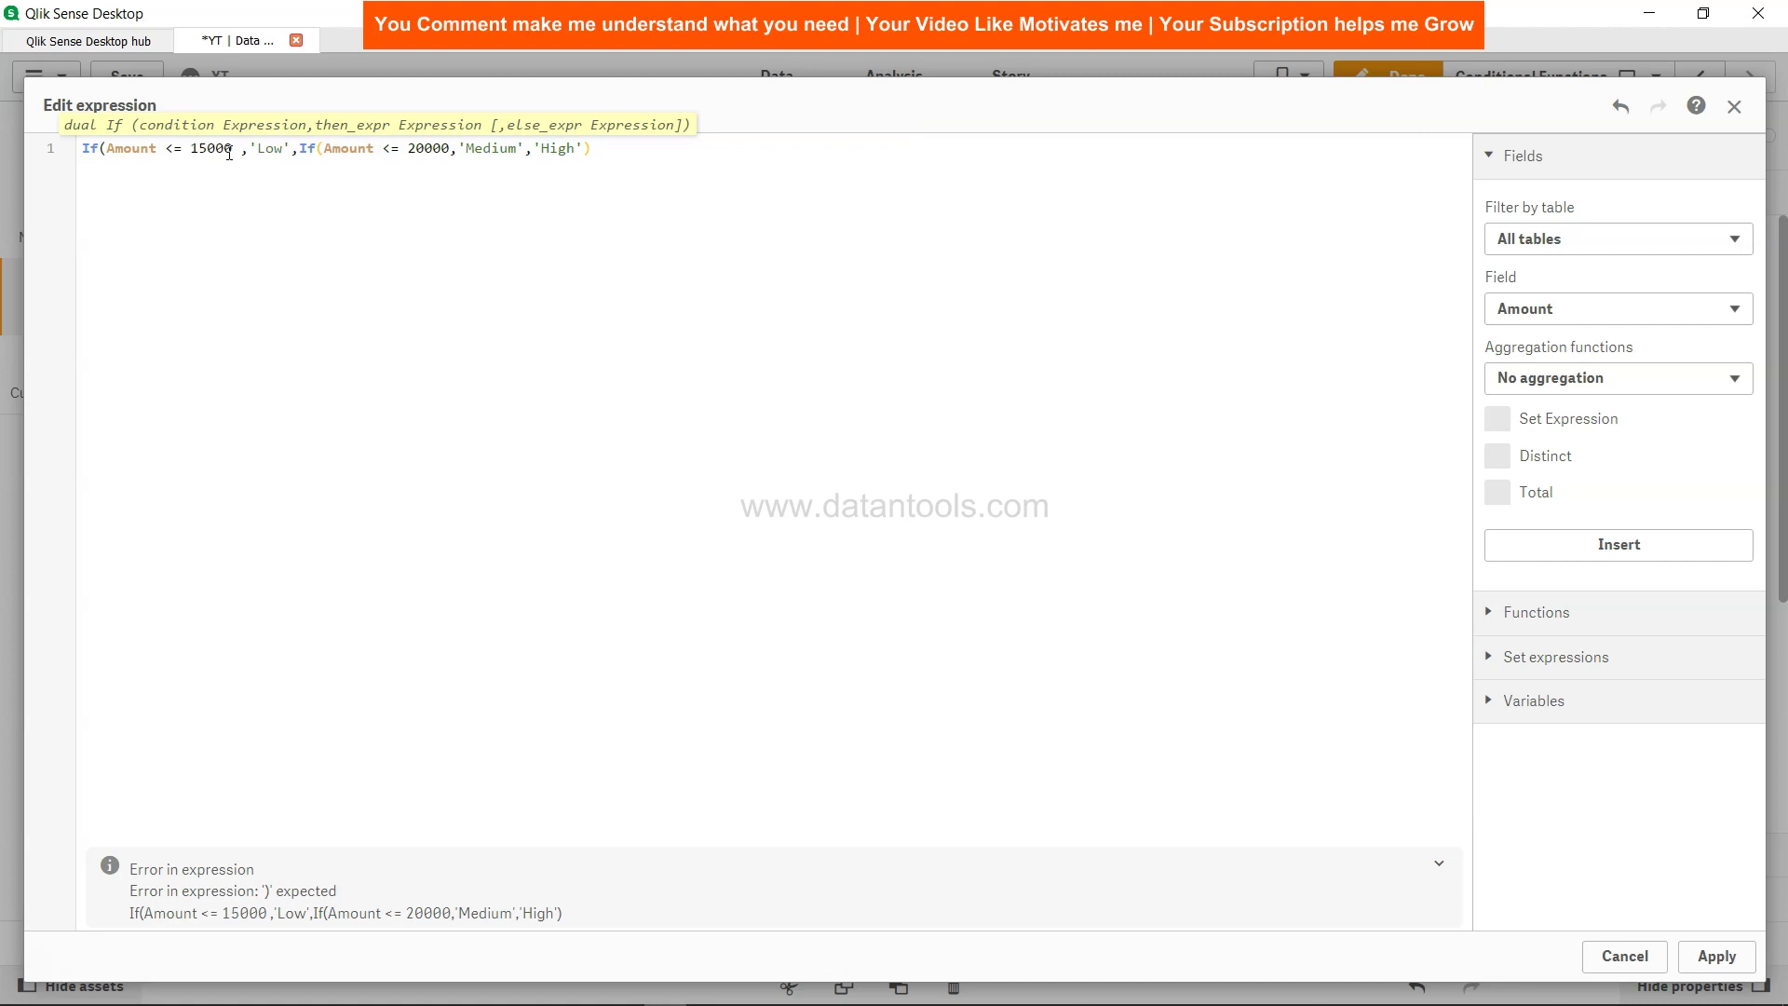
pyautogui.write(')')
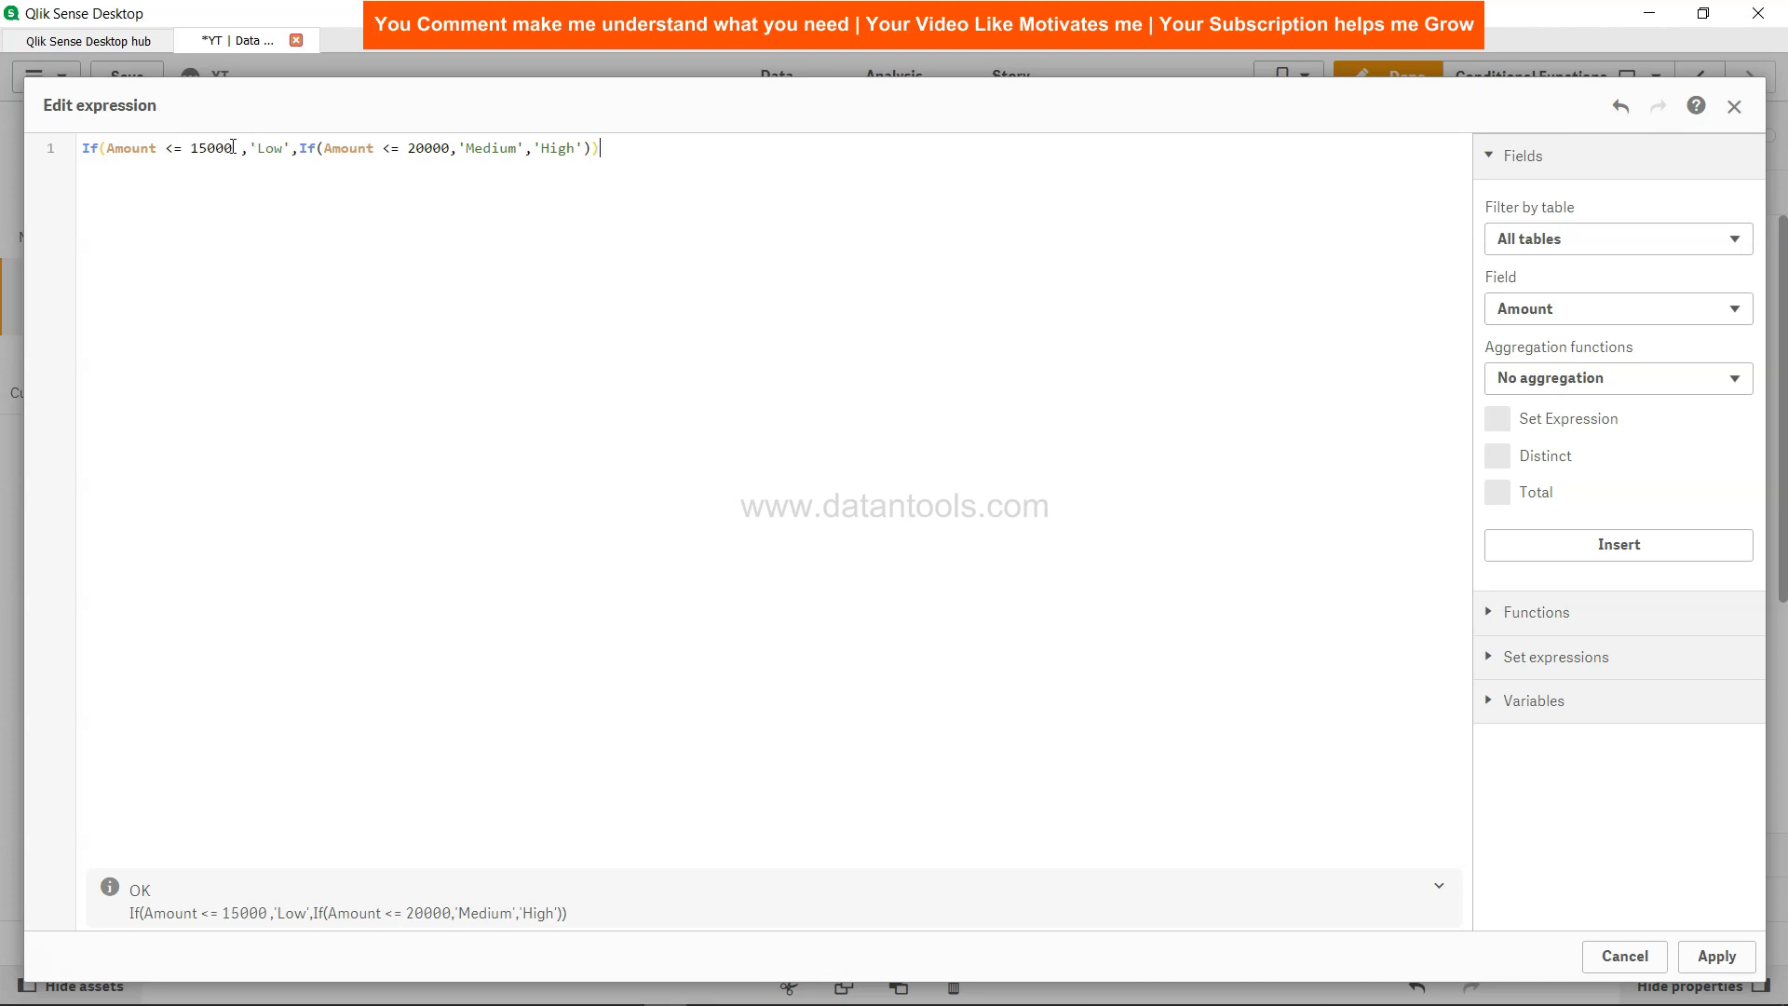
pyautogui.moveTo(233, 148); pyautogui.dragTo(193, 152)
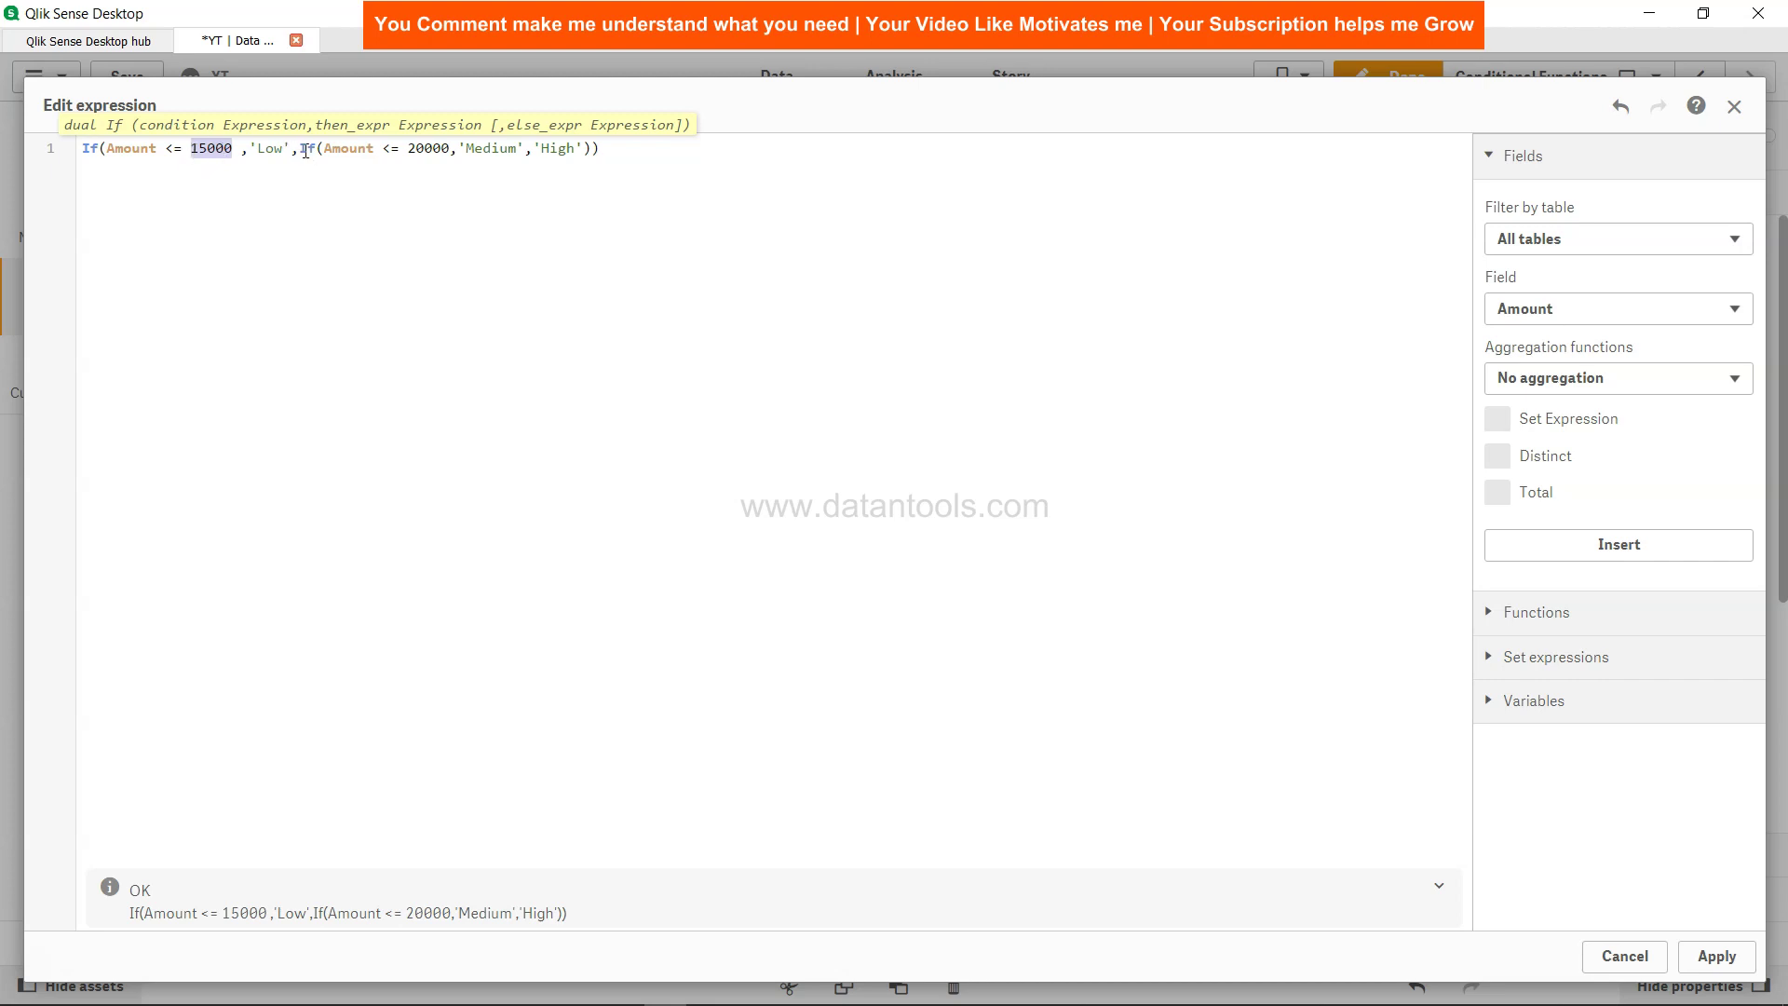
pyautogui.moveTo(302, 150); pyautogui.dragTo(447, 149)
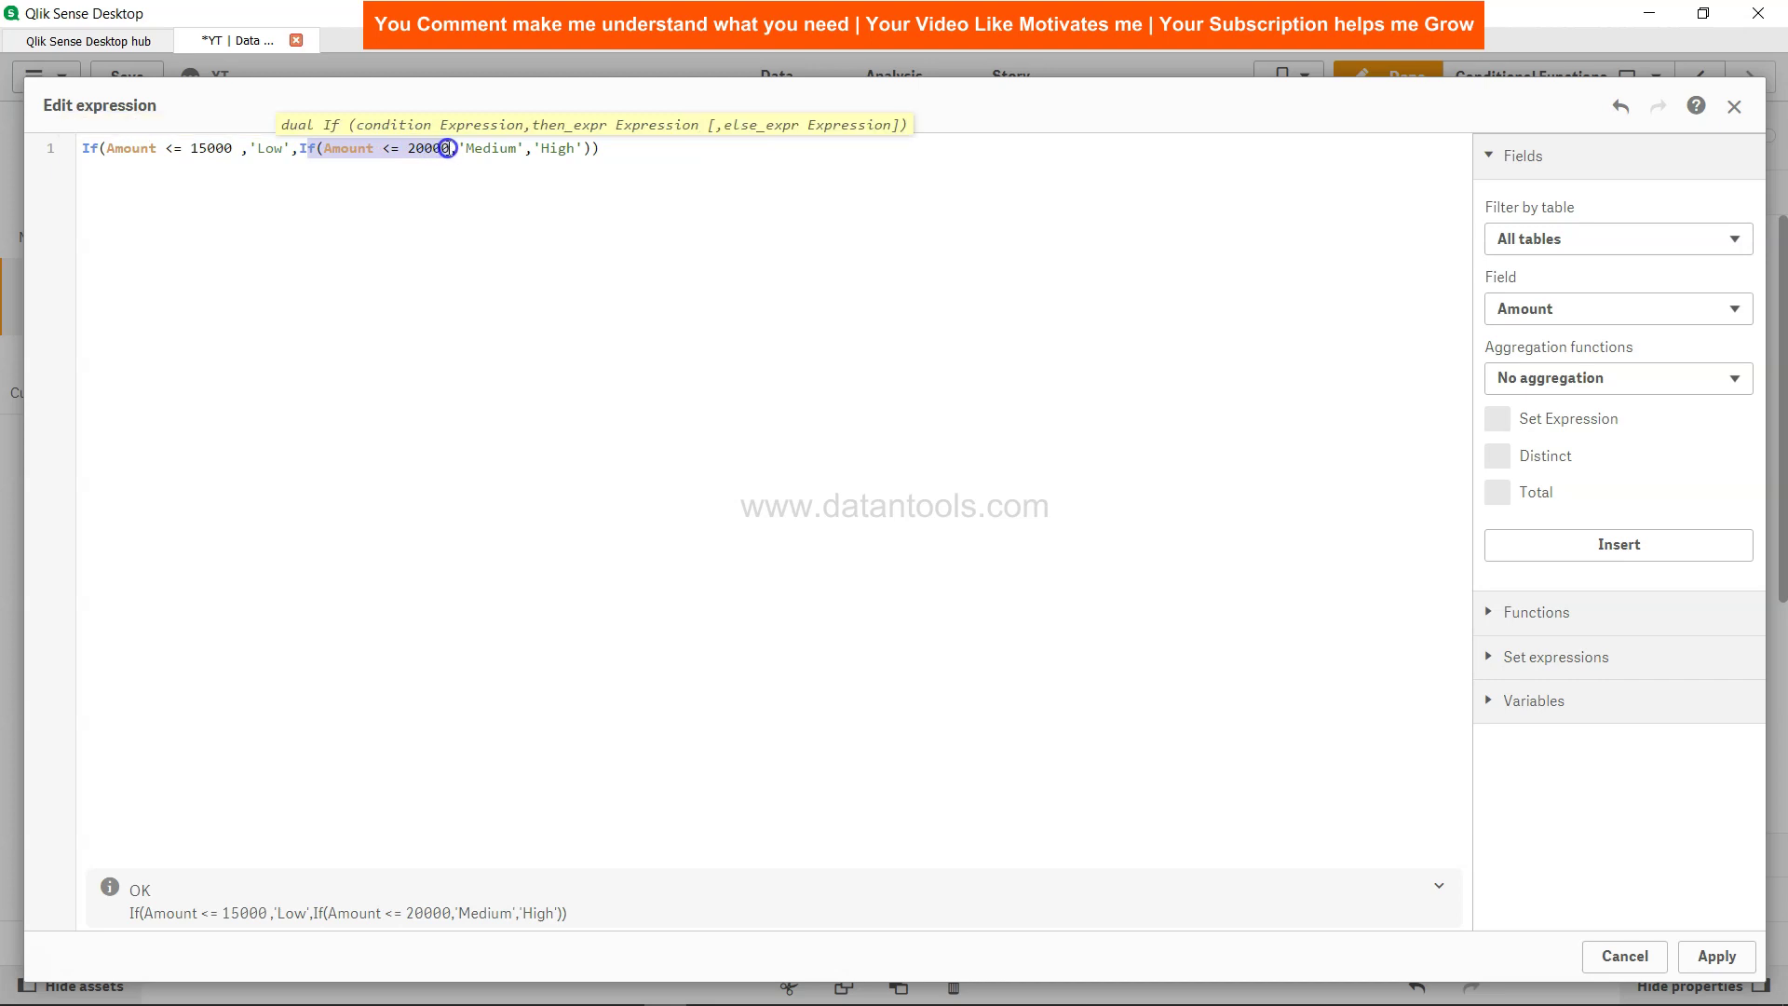
pyautogui.click(448, 149)
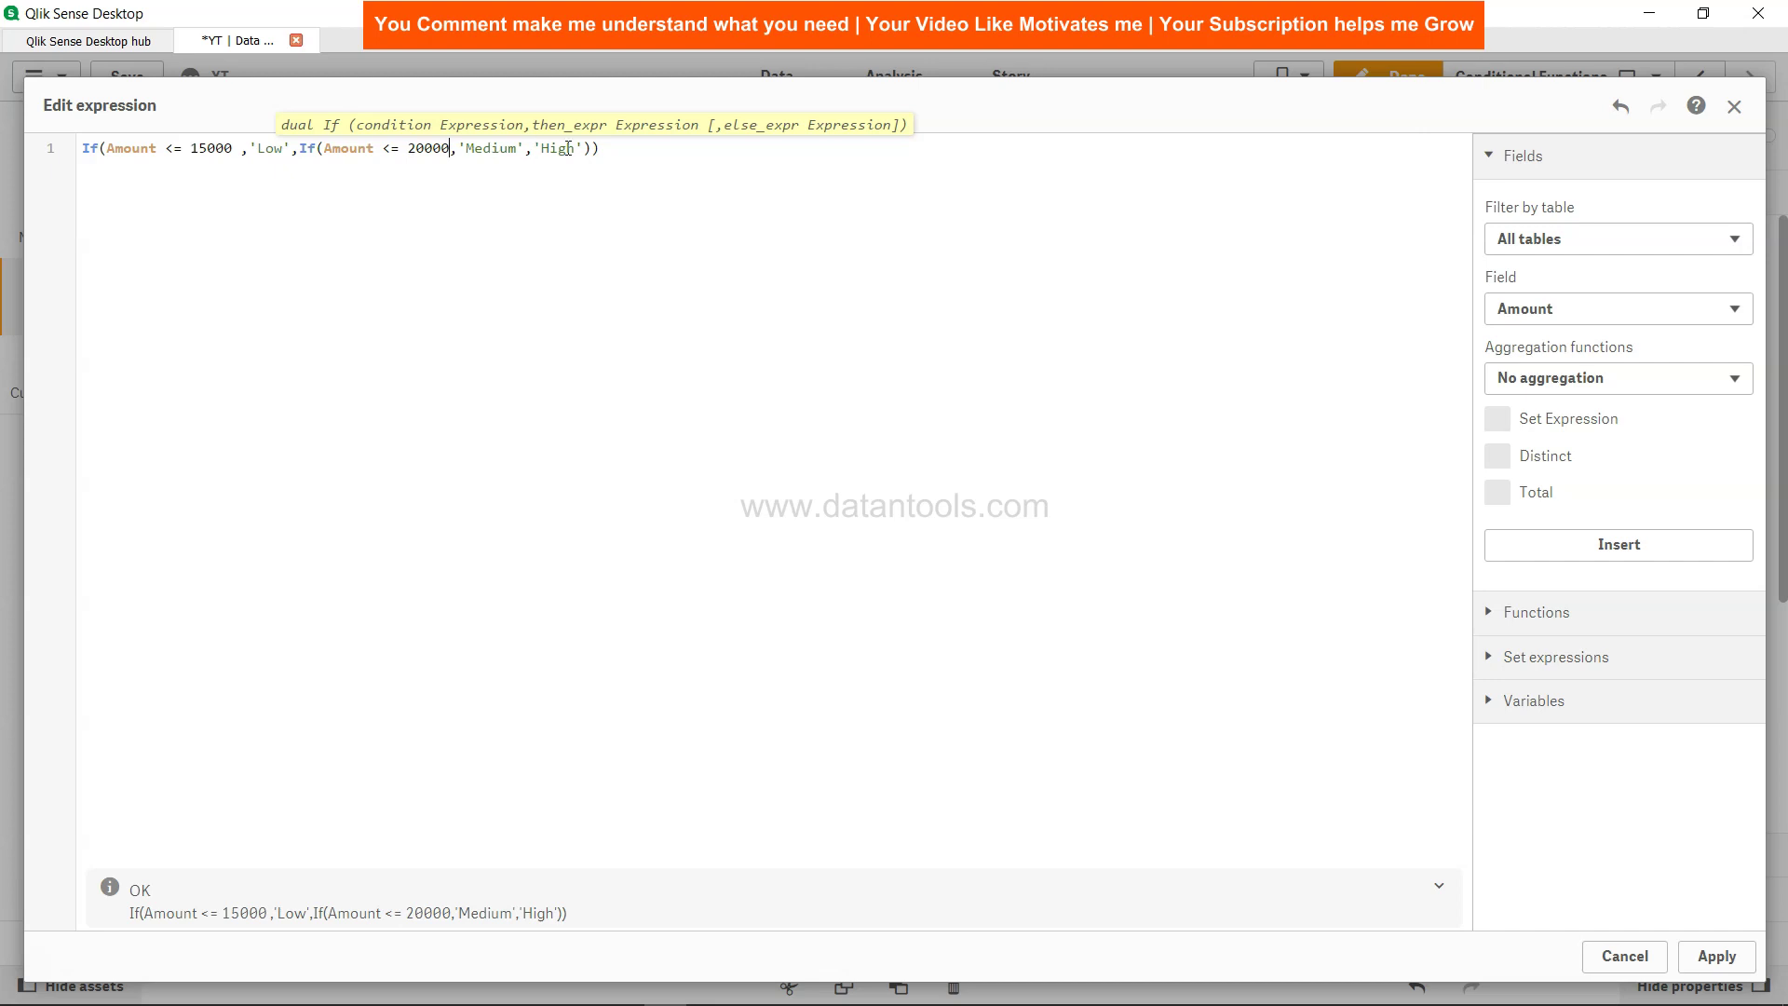
# Apply the nested Low/Medium/High If expression to the table column.
pyautogui.click(1717, 956)
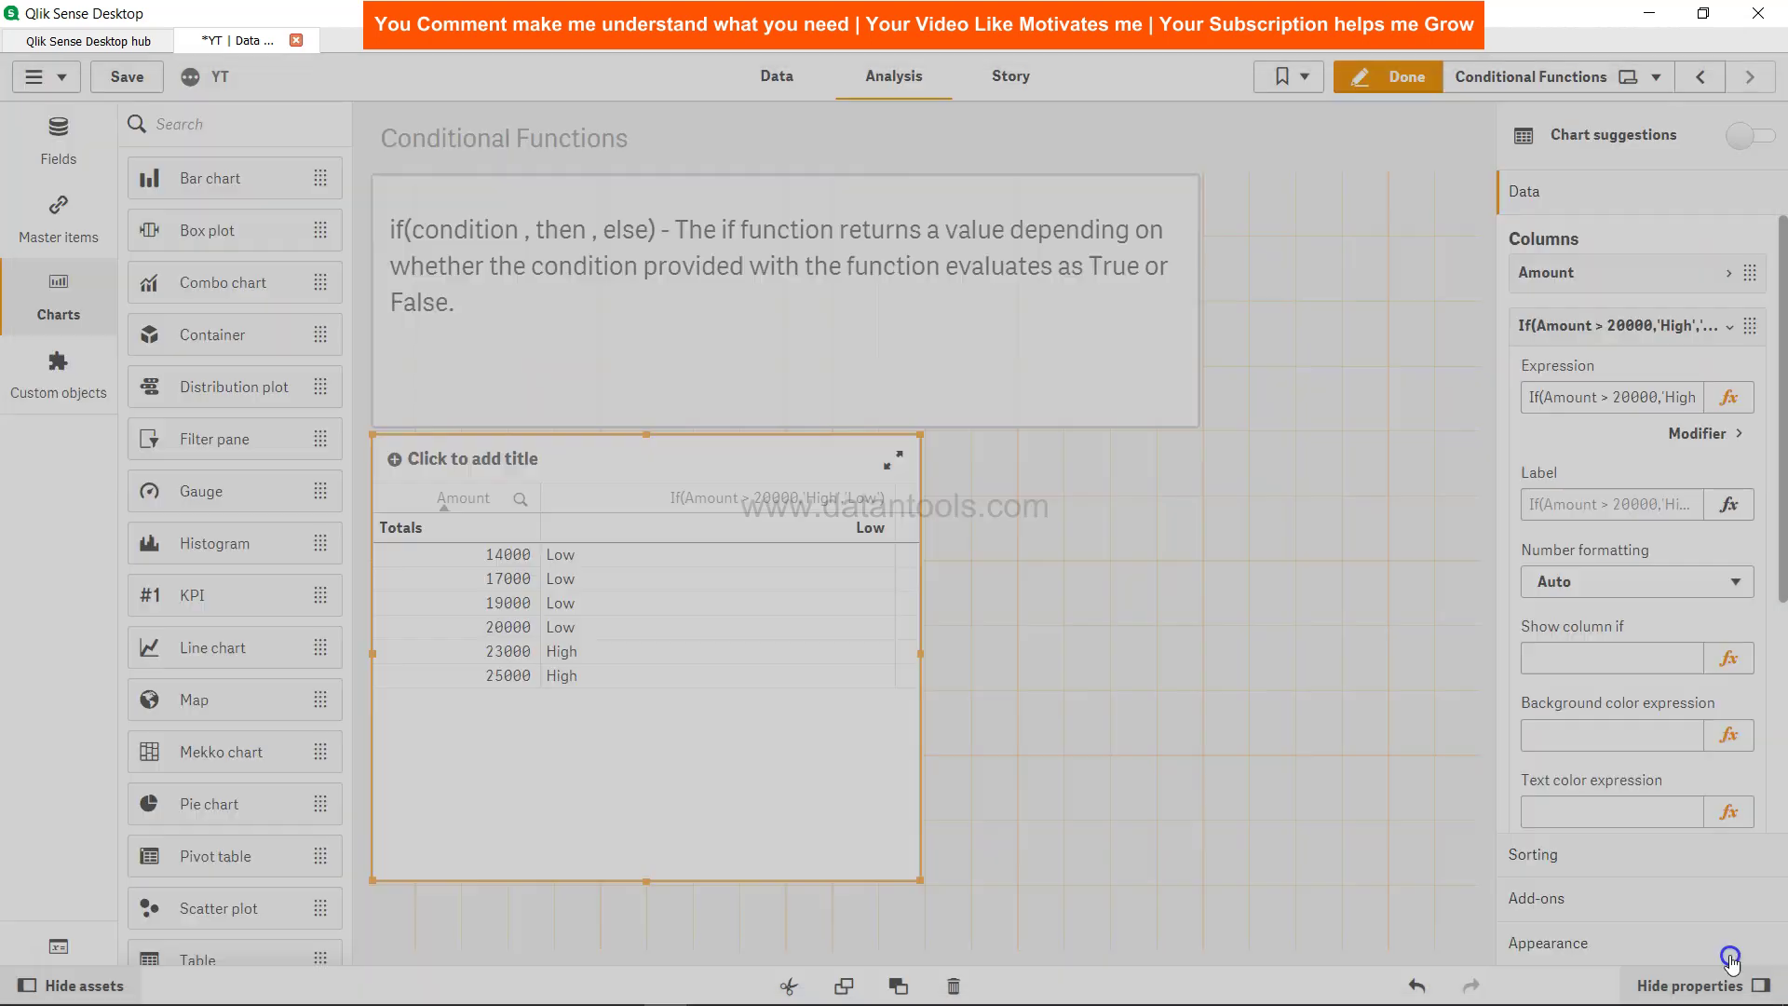